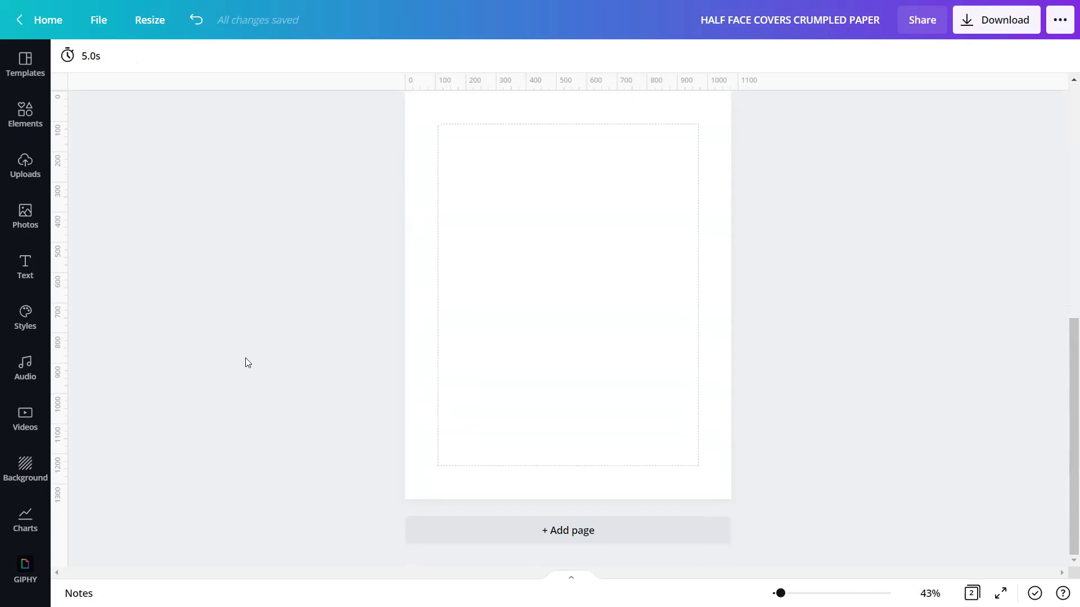
# Step: Add the uploaded black-turtleneck portrait photo from Uploads to page 2
pyautogui.click(24, 179)
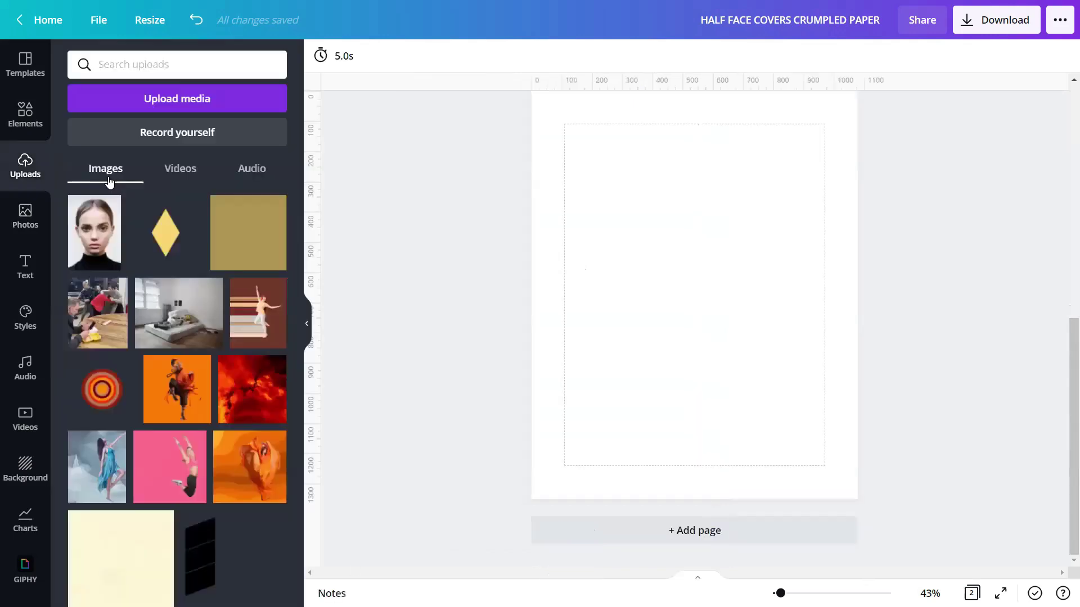
pyautogui.click(96, 222)
pyautogui.click(307, 324)
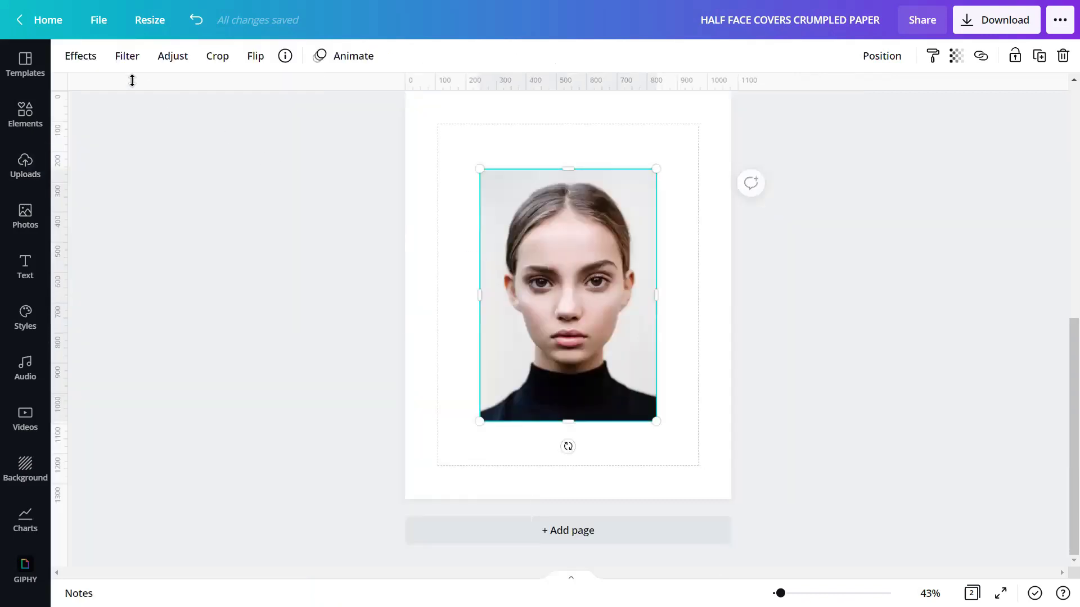
# Step: Remove the portrait's background with Effects' Background Remover
pyautogui.click(86, 65)
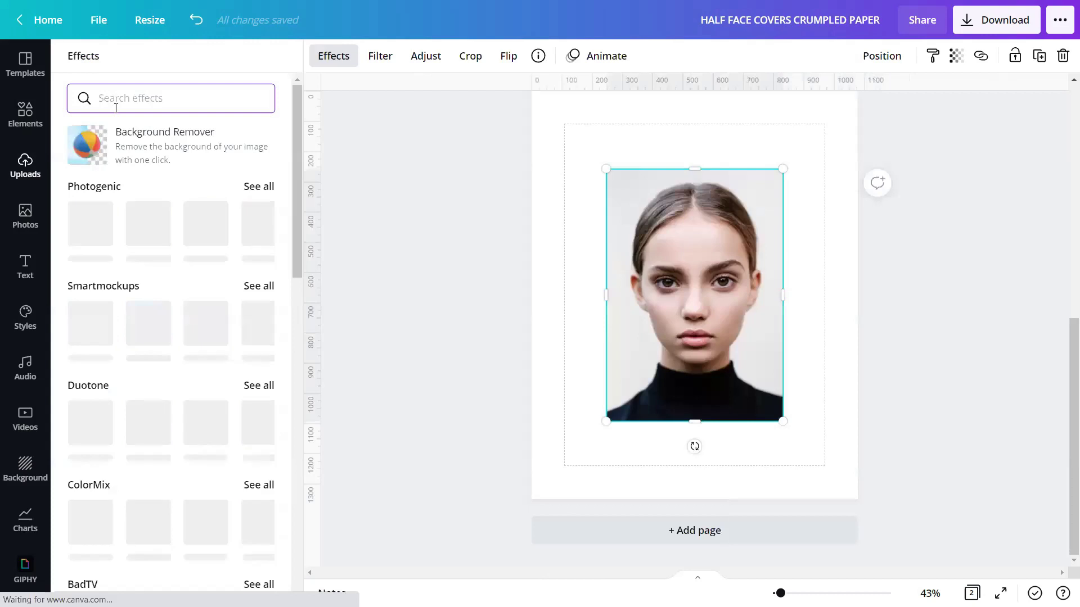
pyautogui.click(157, 134)
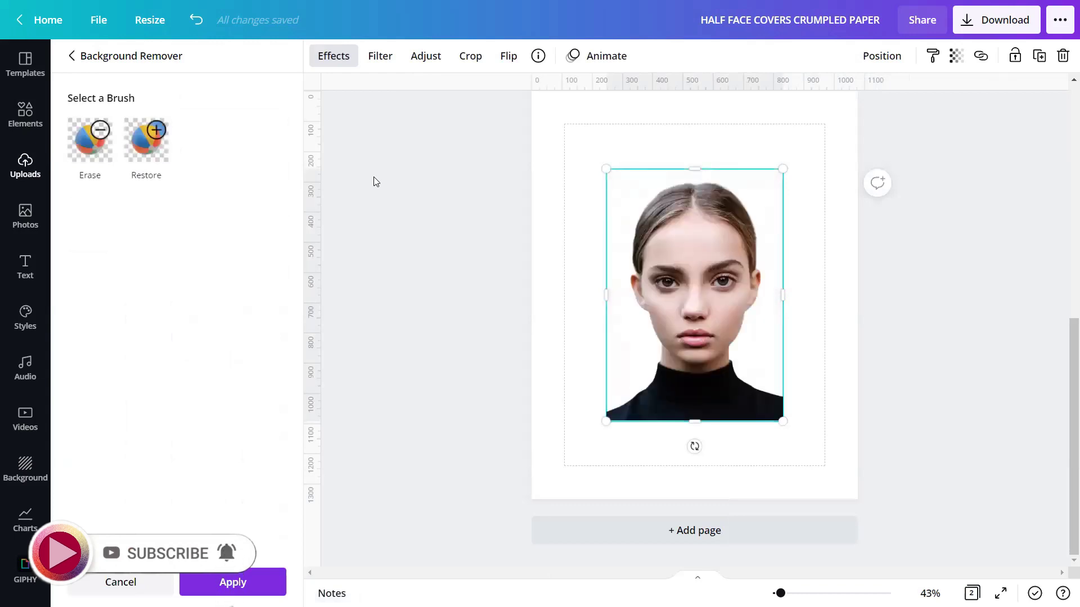
pyautogui.click(232, 582)
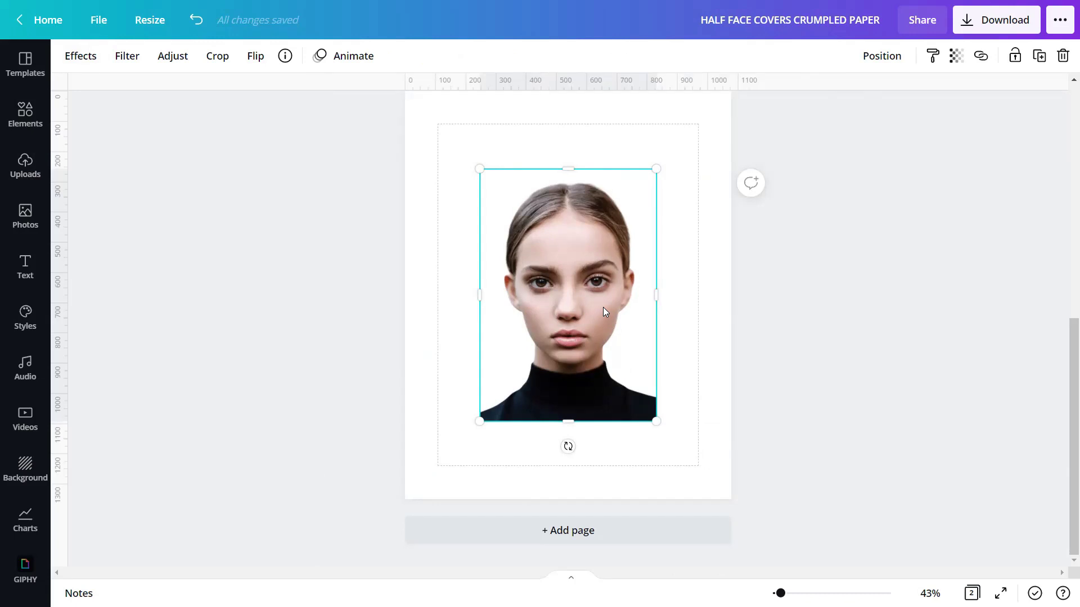
# Step: Duplicate the portrait and crop the two copies into the face's left and right halves
pyautogui.click(1041, 60)
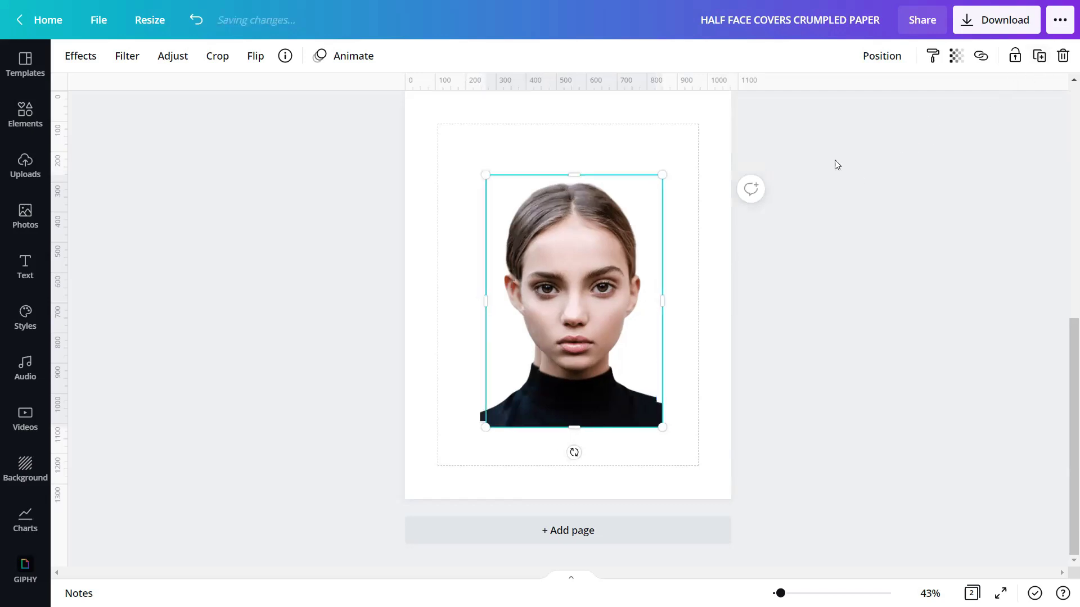
pyautogui.moveTo(562, 298)
pyautogui.mouseDown()
pyautogui.moveTo(606, 367)
pyautogui.moveTo(515, 337)
pyautogui.moveTo(557, 308)
pyautogui.moveTo(559, 292)
pyautogui.mouseUp()
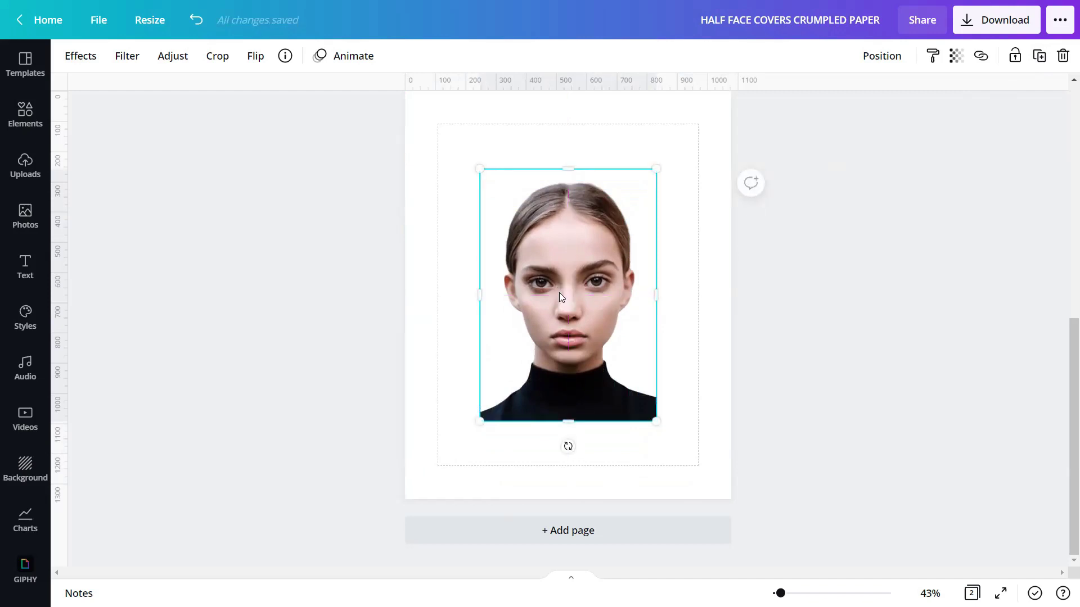
pyautogui.click(688, 342)
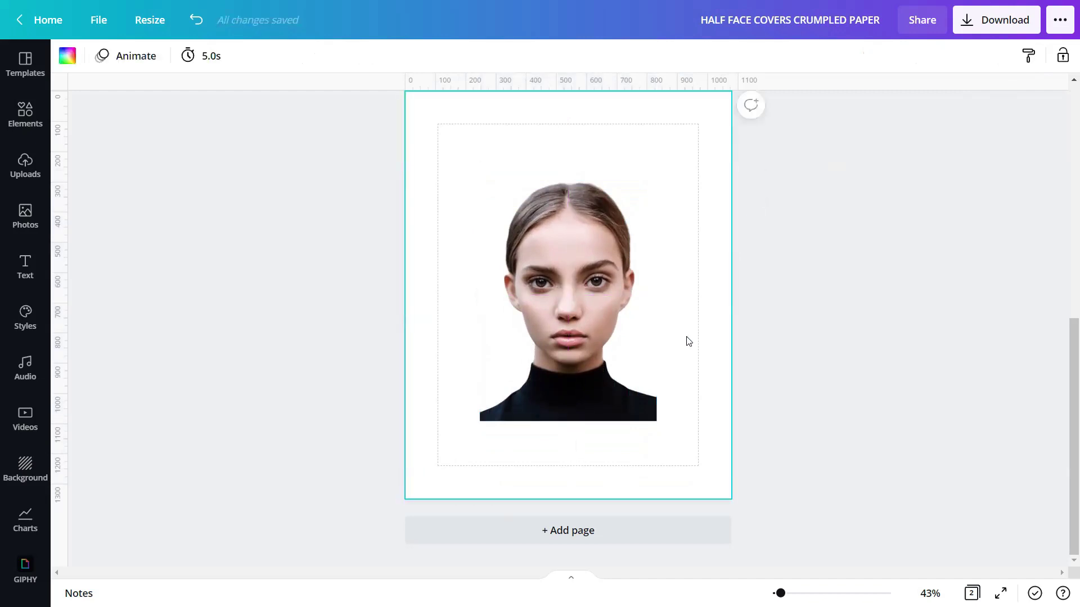
pyautogui.click(593, 296)
pyautogui.moveTo(656, 294); pyautogui.dragTo(568, 294)
pyautogui.click(592, 288)
pyautogui.moveTo(480, 294); pyautogui.dragTo(562, 296)
pyautogui.click(681, 313)
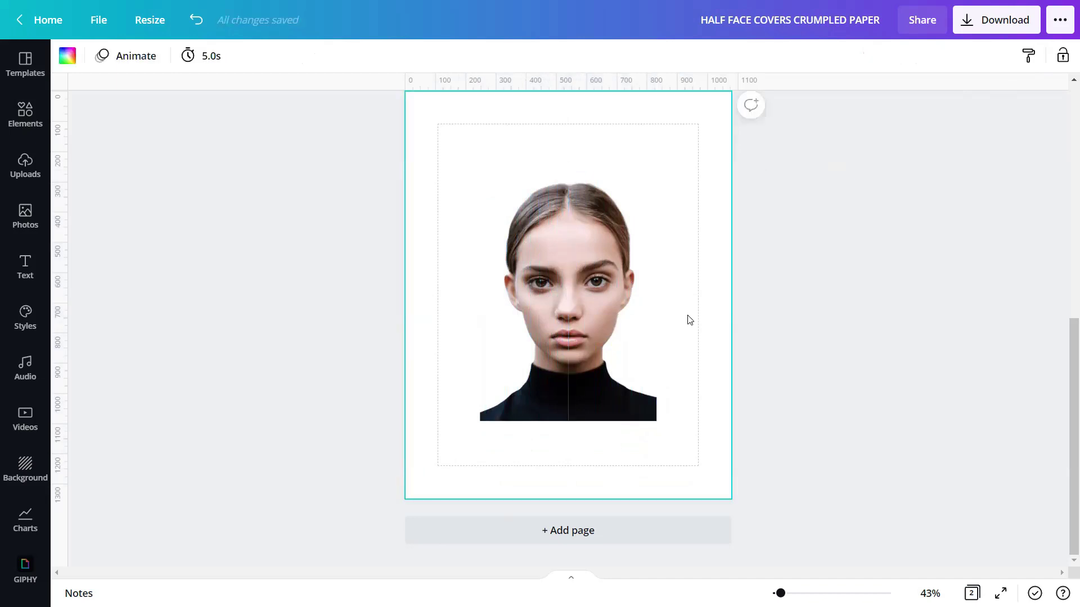
# Step: Duplicate page 2 as page 3 and delete the face's left half there
pyautogui.click(644, 538)
pyautogui.scroll(4, 669, 366)
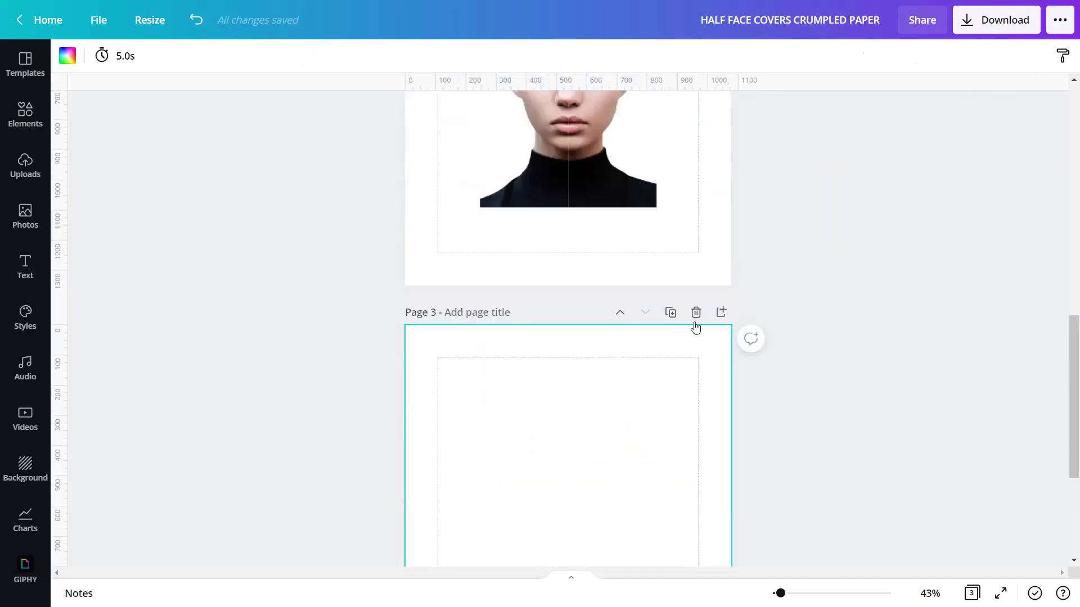
pyautogui.click(696, 313)
pyautogui.click(670, 216)
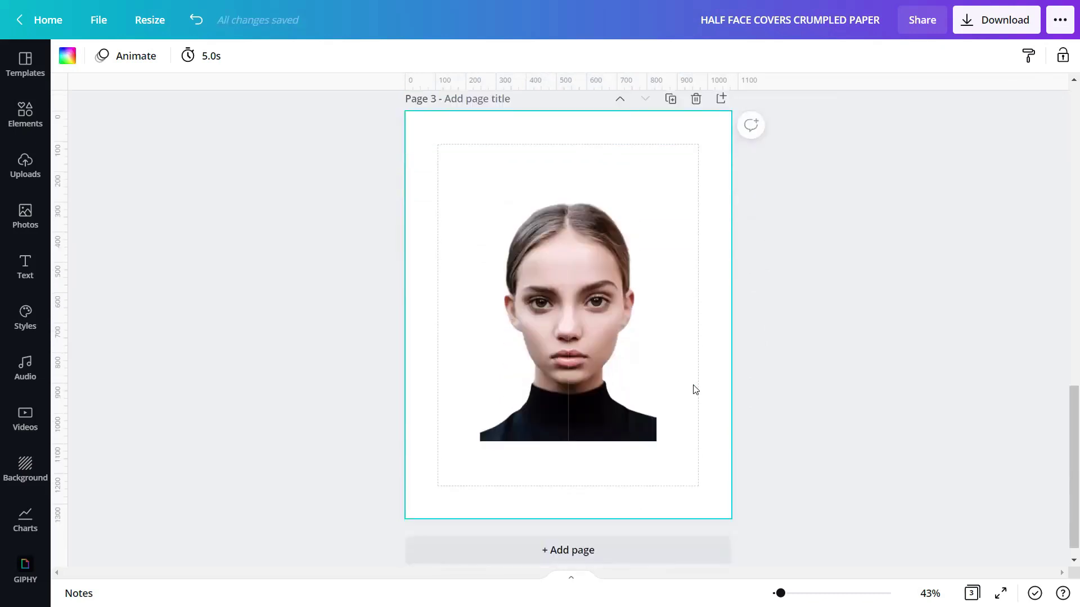
pyautogui.click(544, 394)
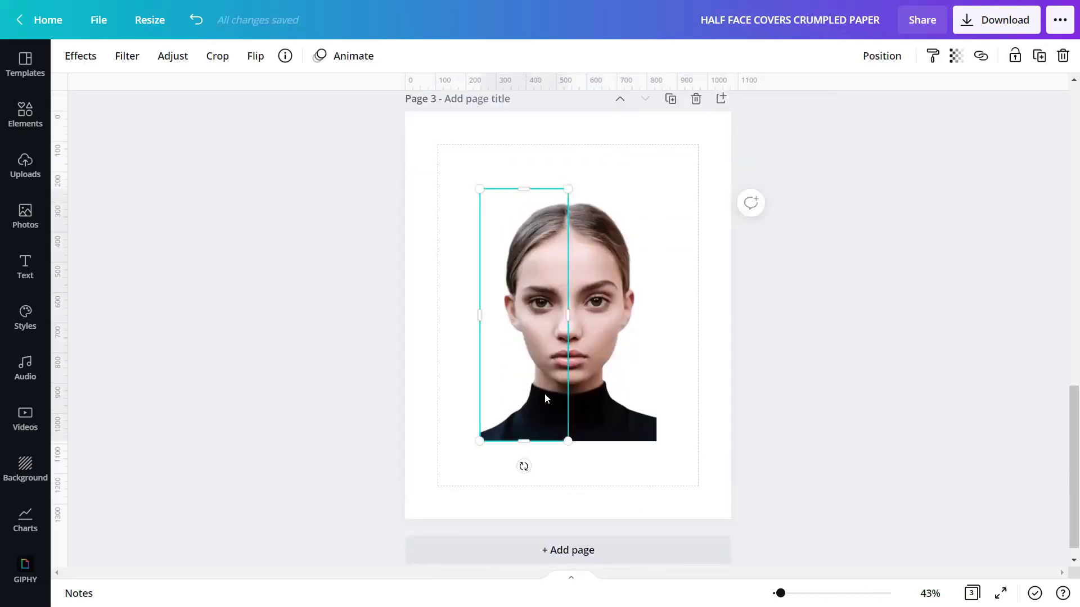
pyautogui.press('Delete')
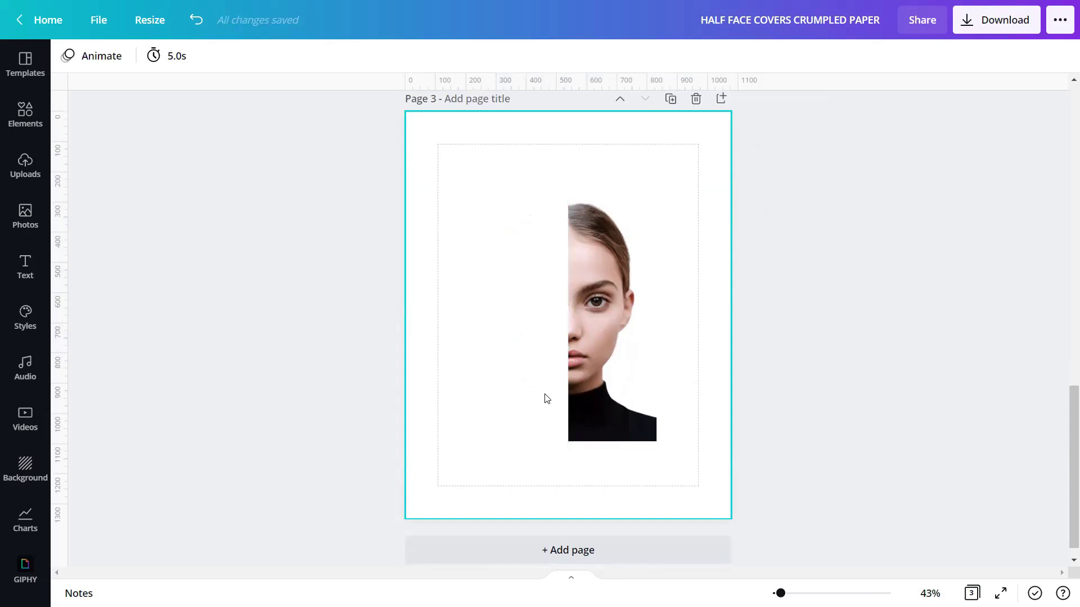
# Step: Search the Elements library for 'Crumpled Paper'
pyautogui.click(5, 122)
pyautogui.click(96, 64)
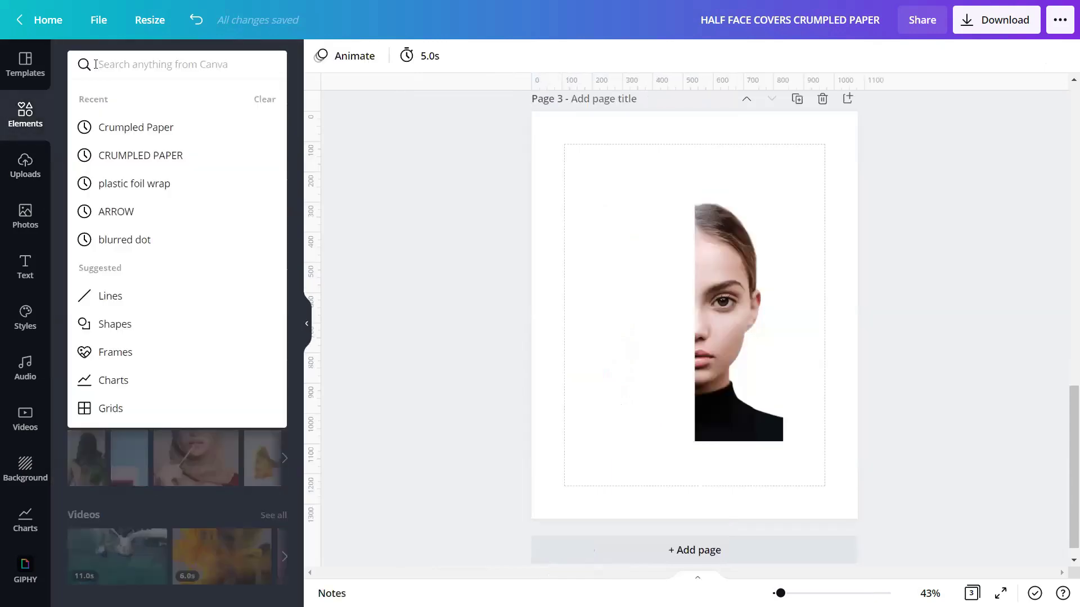
pyautogui.write('Crumpl')
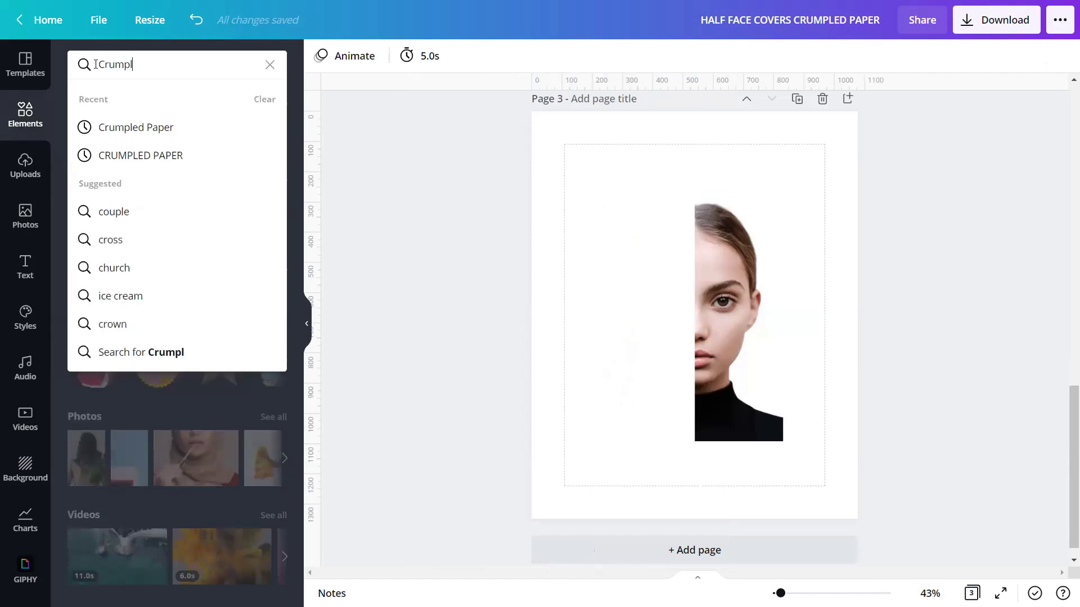
pyautogui.write('ed Paper')
pyautogui.press('Return')
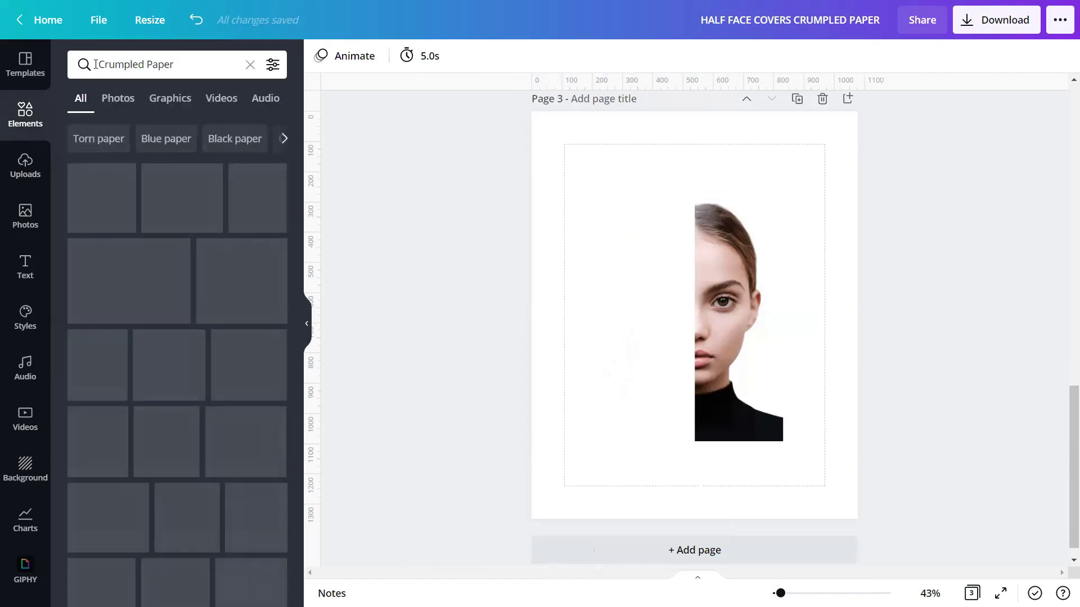
# Step: Add the brown crumpled kraft paper graphic from the Graphics results to page 3
pyautogui.click(158, 104)
pyautogui.scroll(-4, 180, 159)
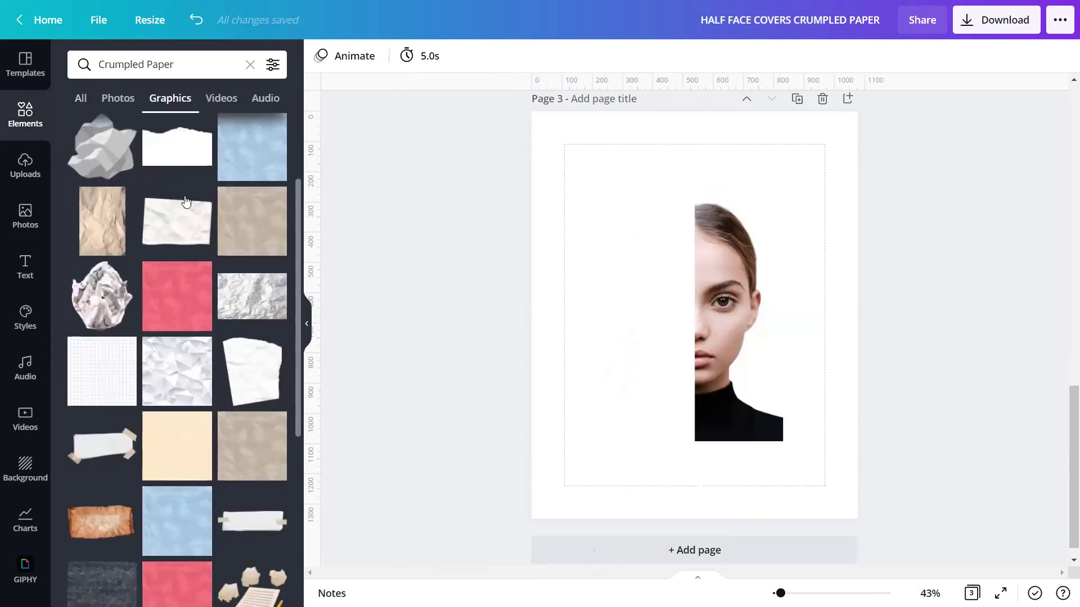
pyautogui.scroll(-5, 186, 200)
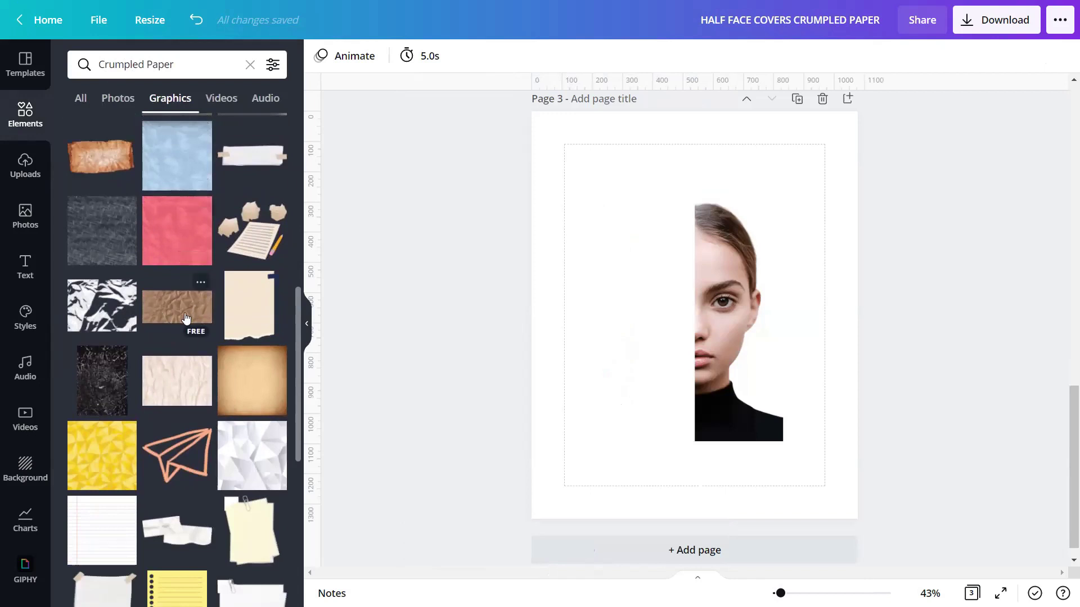
pyautogui.click(172, 310)
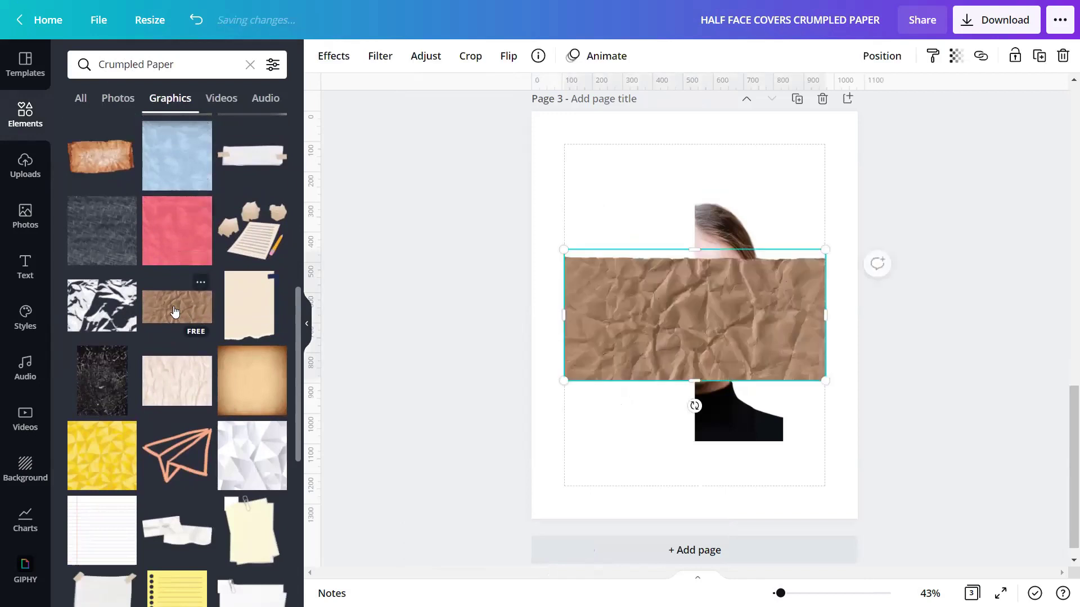
pyautogui.click(311, 322)
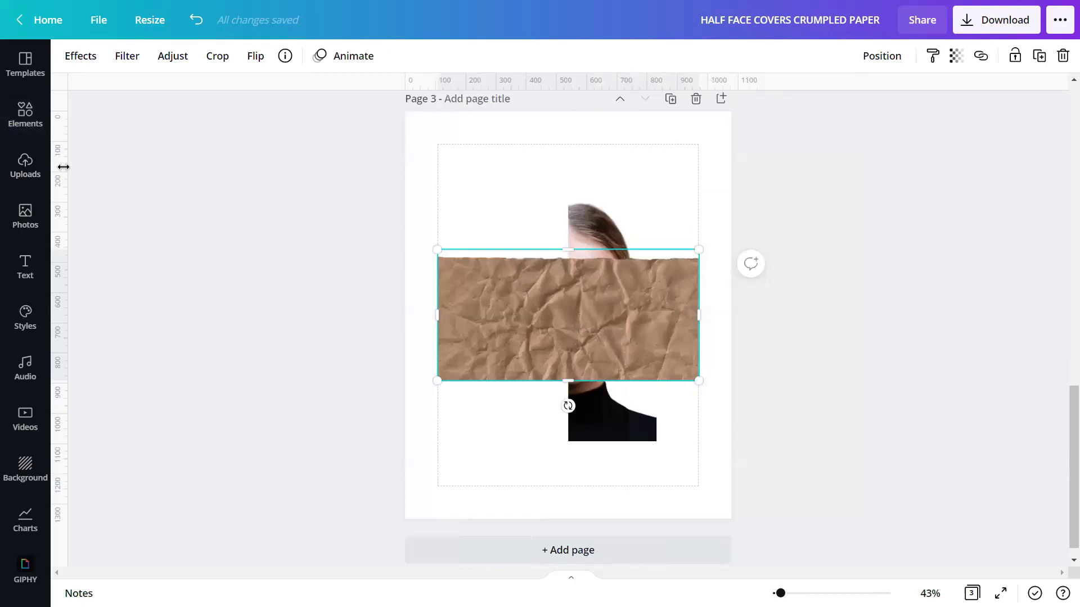
pyautogui.click(30, 137)
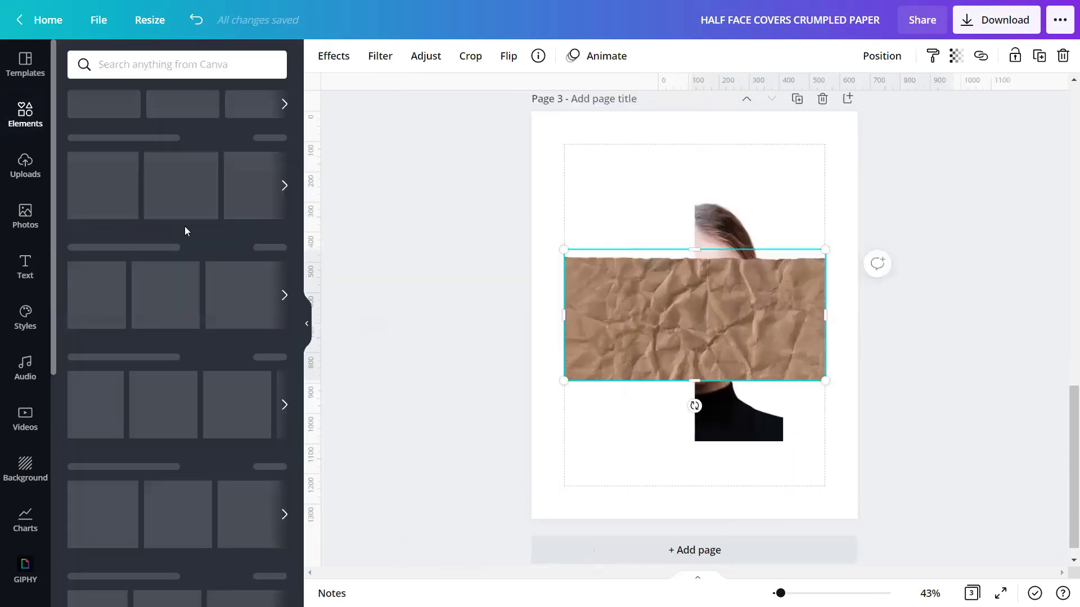
pyautogui.click(156, 164)
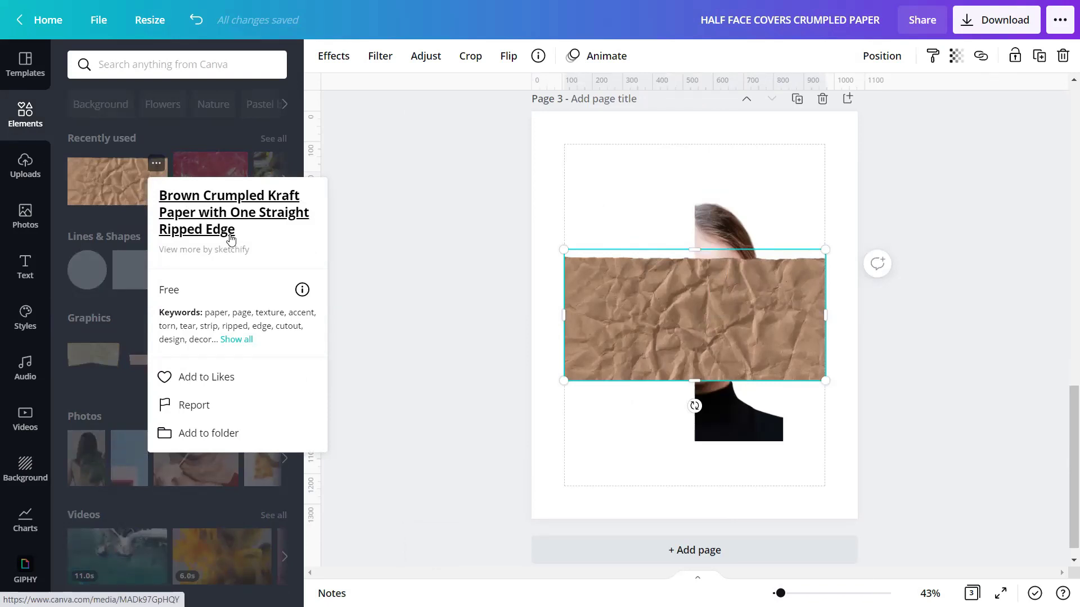
pyautogui.click(373, 252)
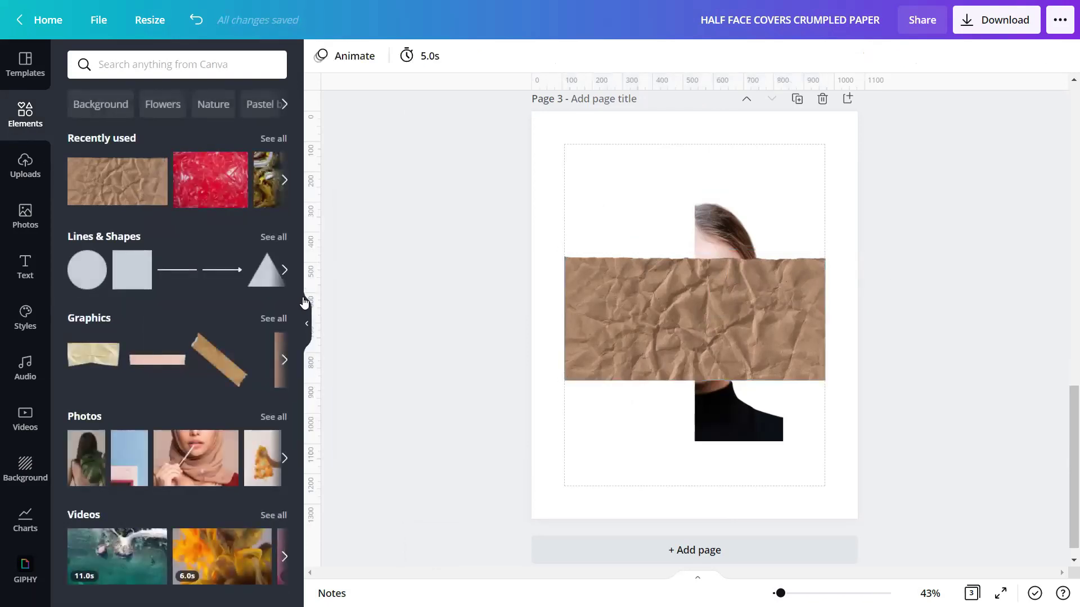
# Step: Rotate the paper strip upright to -90° and move it right to the centre guide
pyautogui.click(306, 324)
pyautogui.click(588, 334)
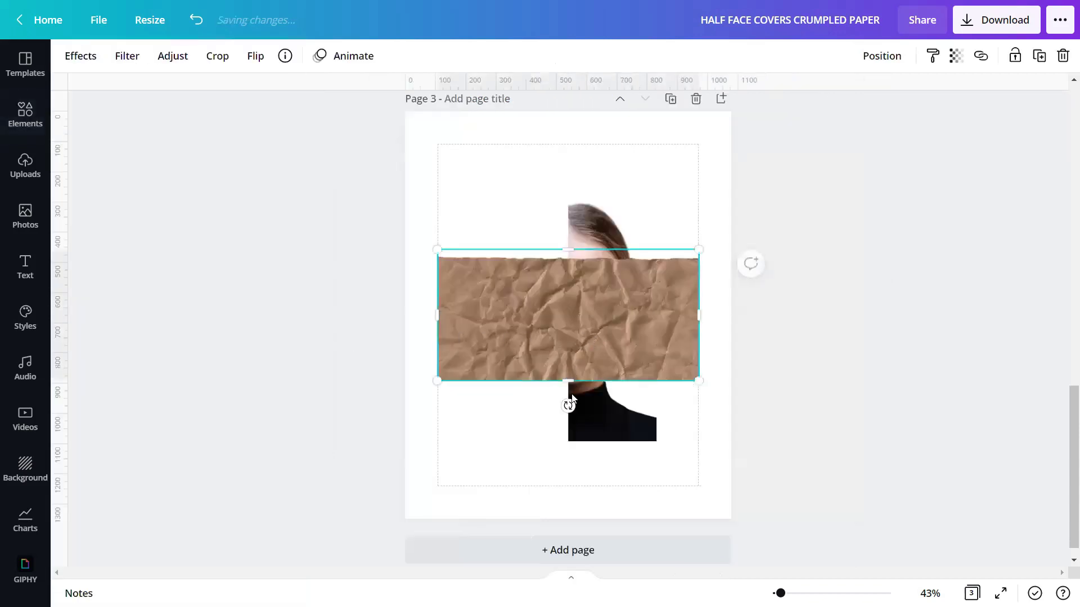
pyautogui.moveTo(569, 407); pyautogui.dragTo(657, 311)
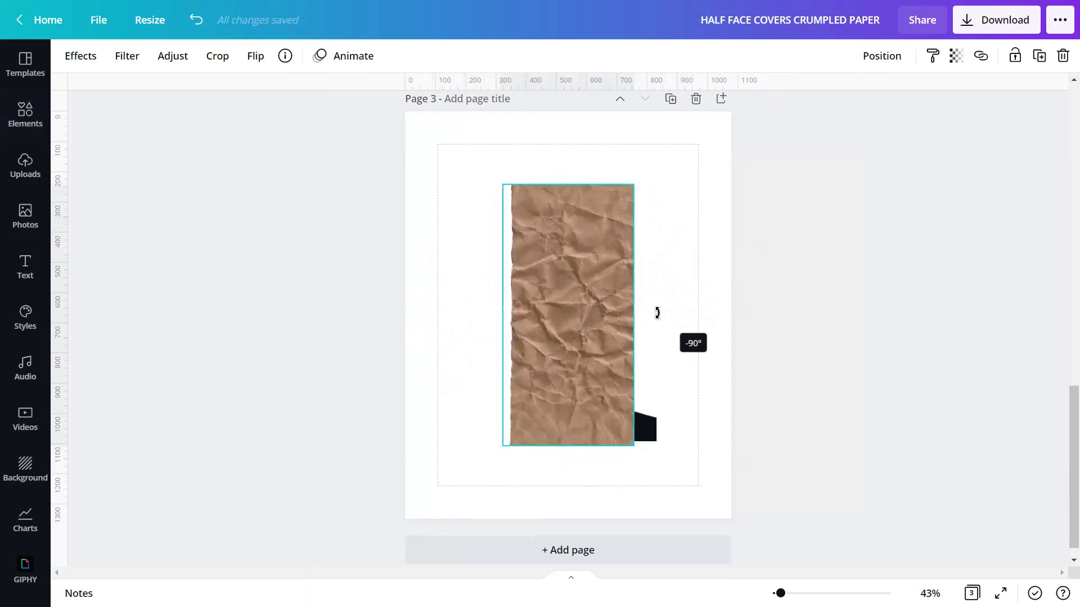
pyautogui.moveTo(657, 312); pyautogui.dragTo(659, 314)
pyautogui.scroll(3, 634, 428)
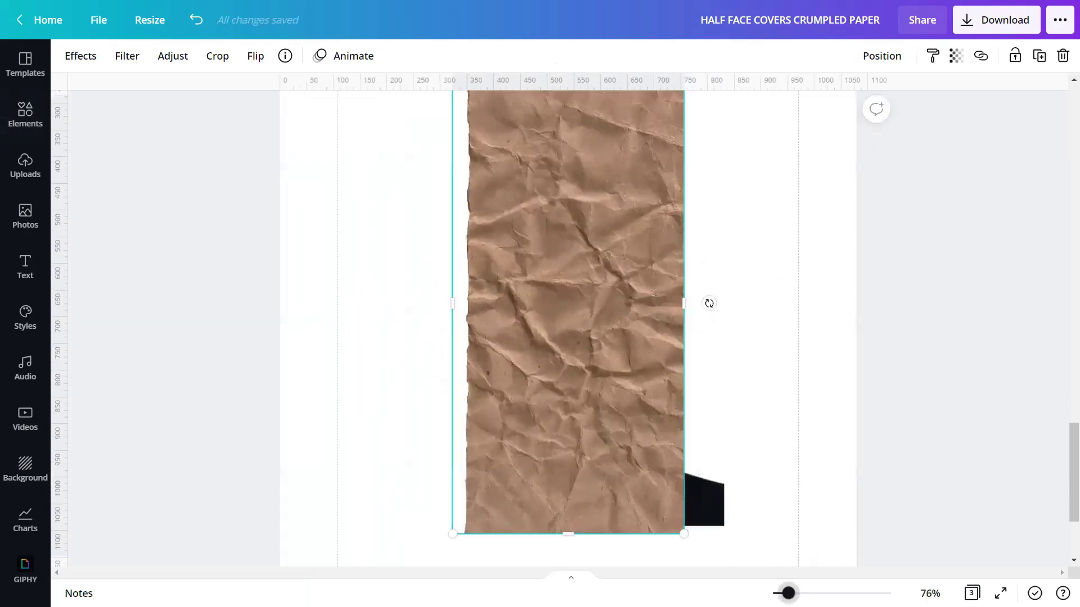
pyautogui.moveTo(636, 433); pyautogui.dragTo(715, 410)
pyautogui.click(500, 379)
# Step: Set the paper strip's transparency to 80 and zoom in to check the see-through look
pyautogui.scroll(1, 500, 381)
pyautogui.click(675, 367)
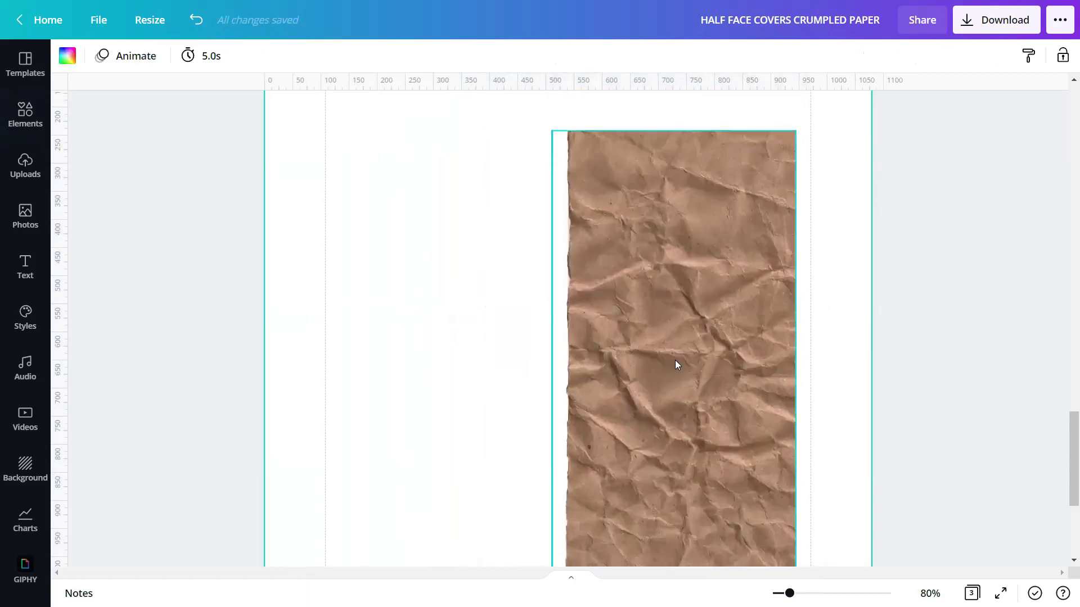
pyautogui.scroll(5, 761, 572)
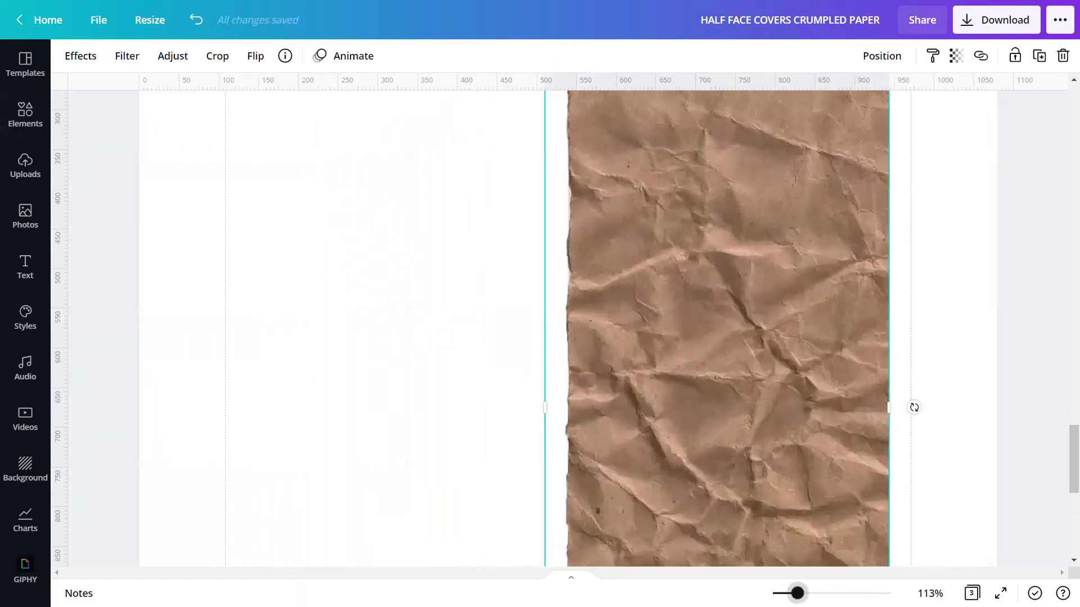
pyautogui.moveTo(760, 573); pyautogui.dragTo(780, 572)
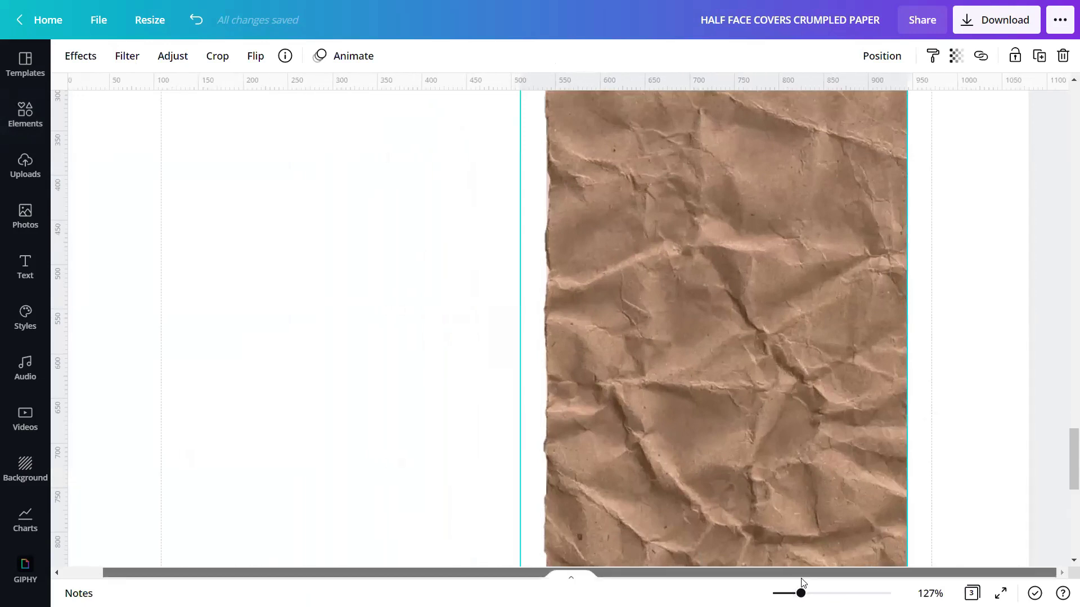
pyautogui.click(955, 56)
pyautogui.moveTo(909, 99); pyautogui.dragTo(880, 102)
pyautogui.click(973, 201)
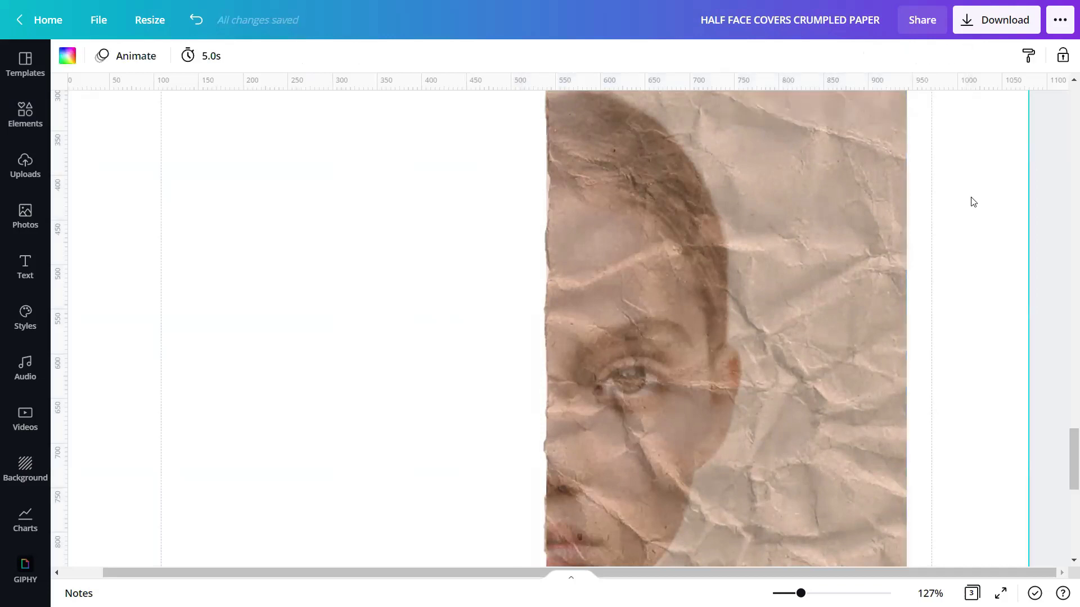
pyautogui.scroll(-3, 971, 200)
pyautogui.moveTo(801, 593)
pyautogui.mouseDown()
pyautogui.moveTo(817, 593)
pyautogui.moveTo(790, 593)
pyautogui.mouseUp()
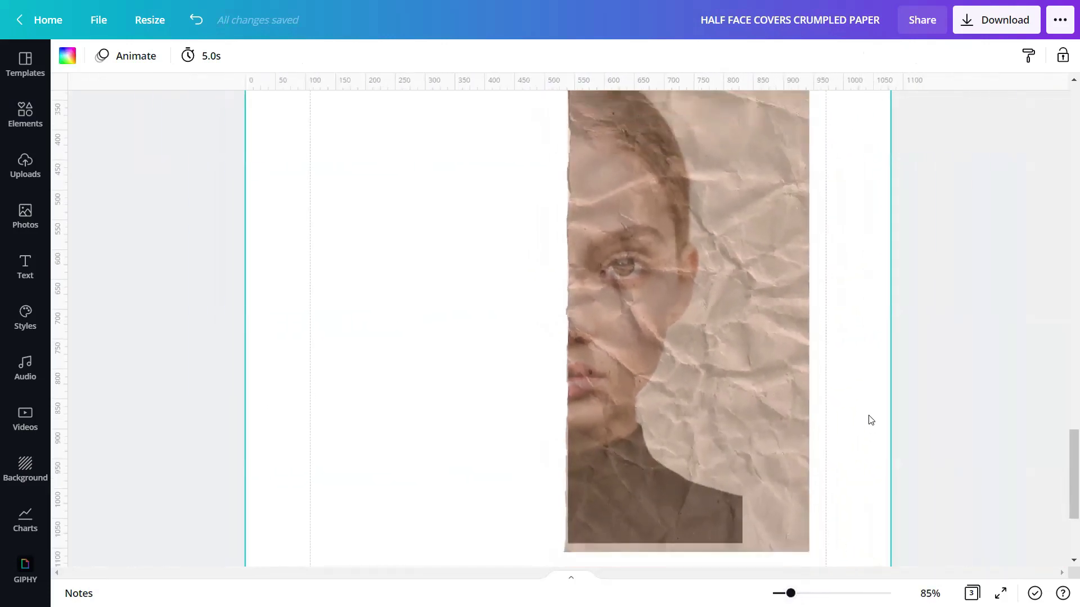
pyautogui.scroll(2, 869, 415)
pyautogui.scroll(-3, 801, 487)
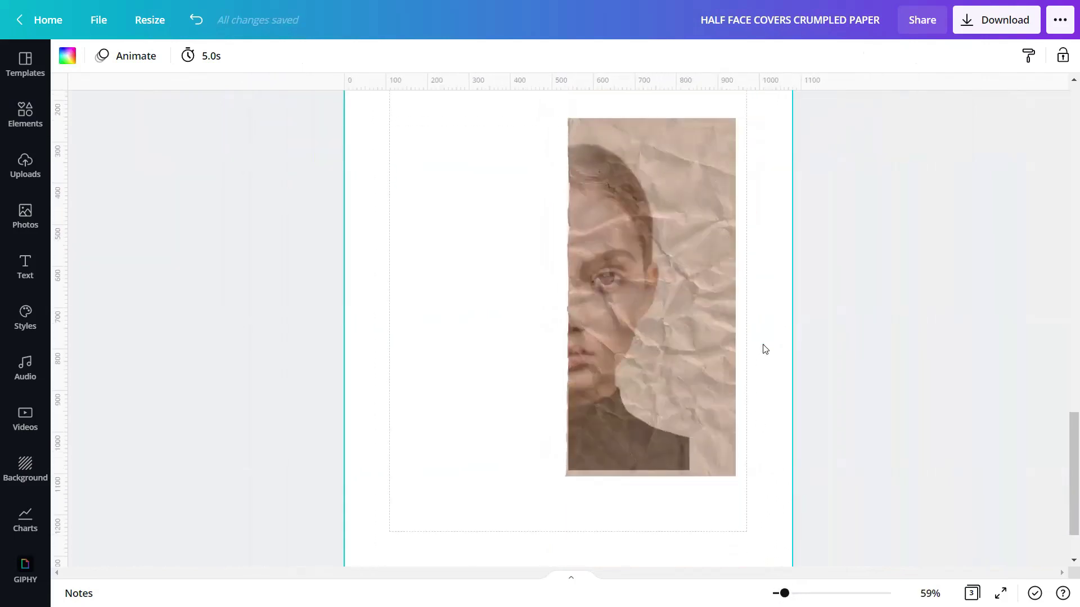
# Step: Download only page 3 as a PNG with a transparent background
pyautogui.click(994, 29)
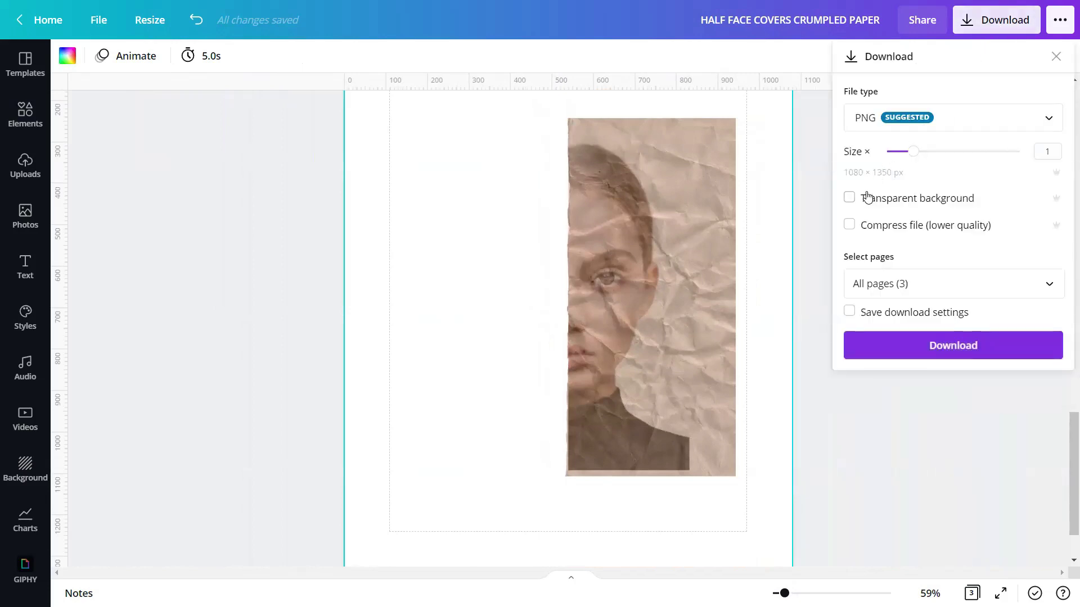
pyautogui.click(849, 198)
pyautogui.click(1043, 281)
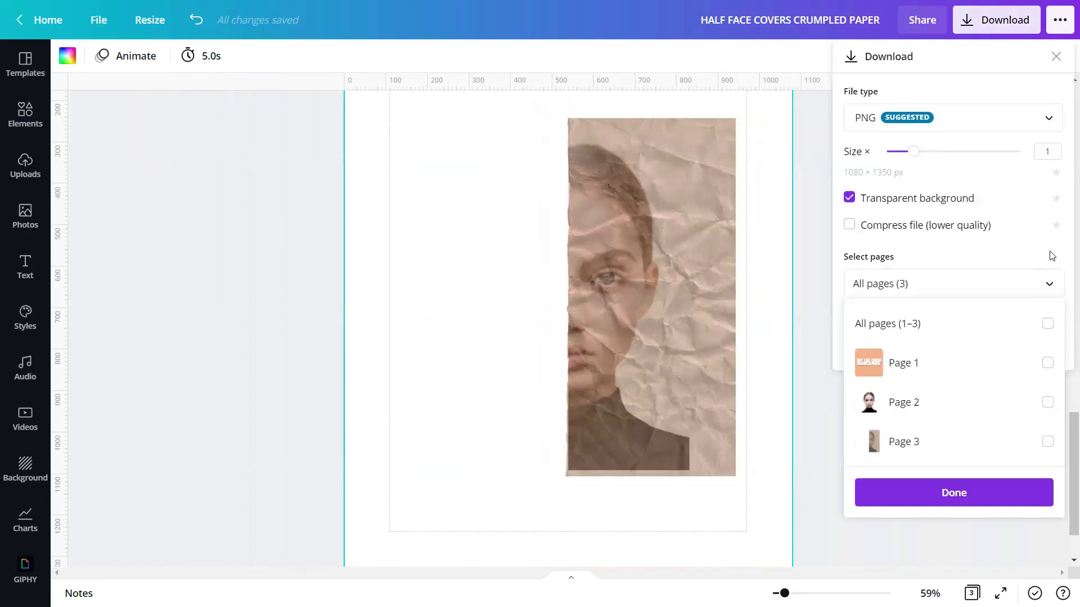
pyautogui.click(1047, 441)
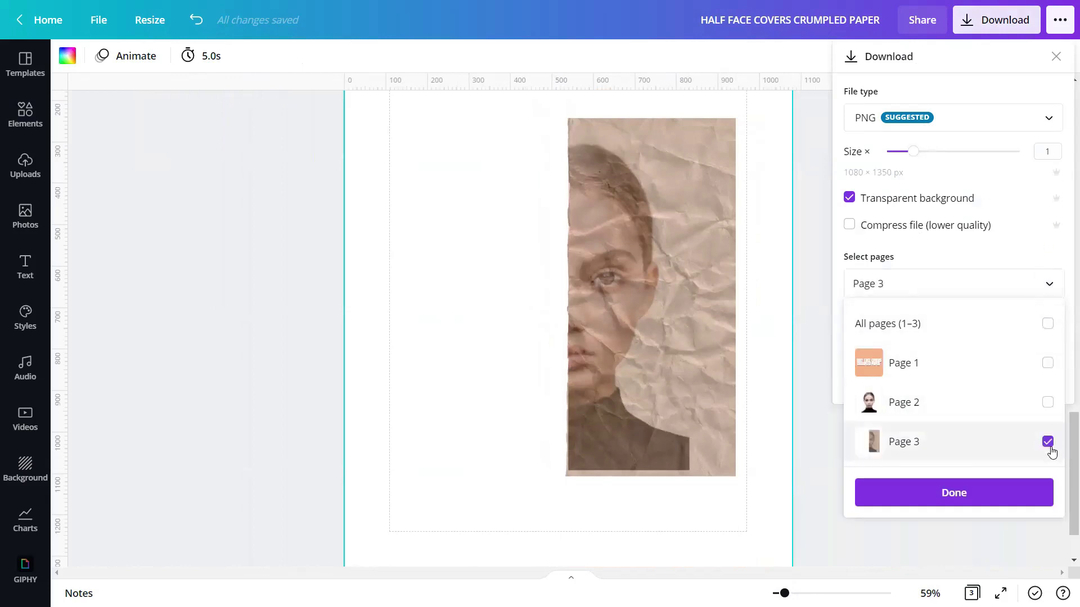
pyautogui.click(952, 487)
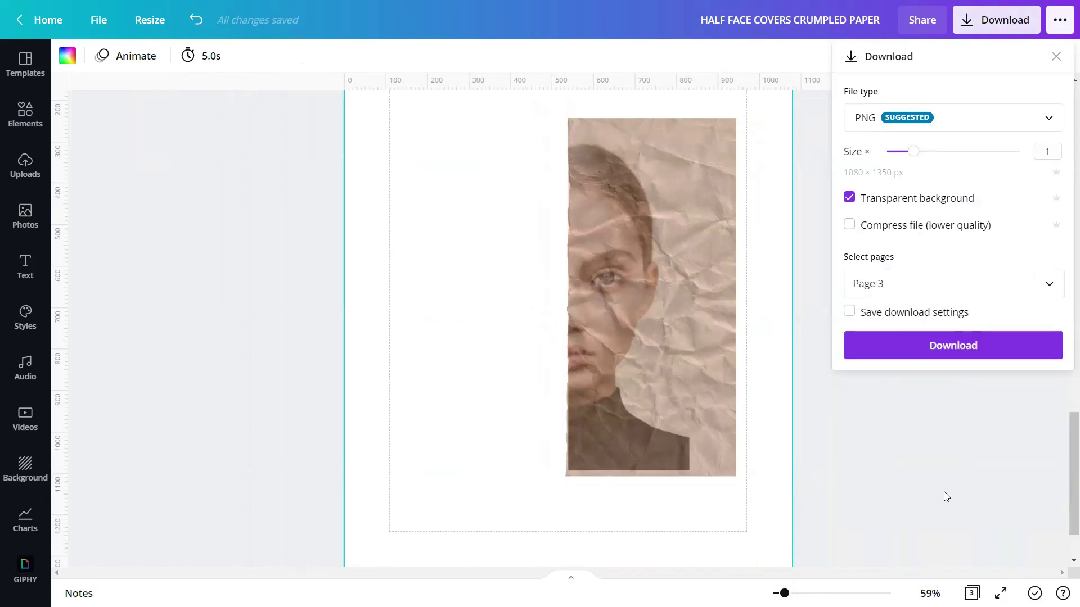
pyautogui.click(960, 348)
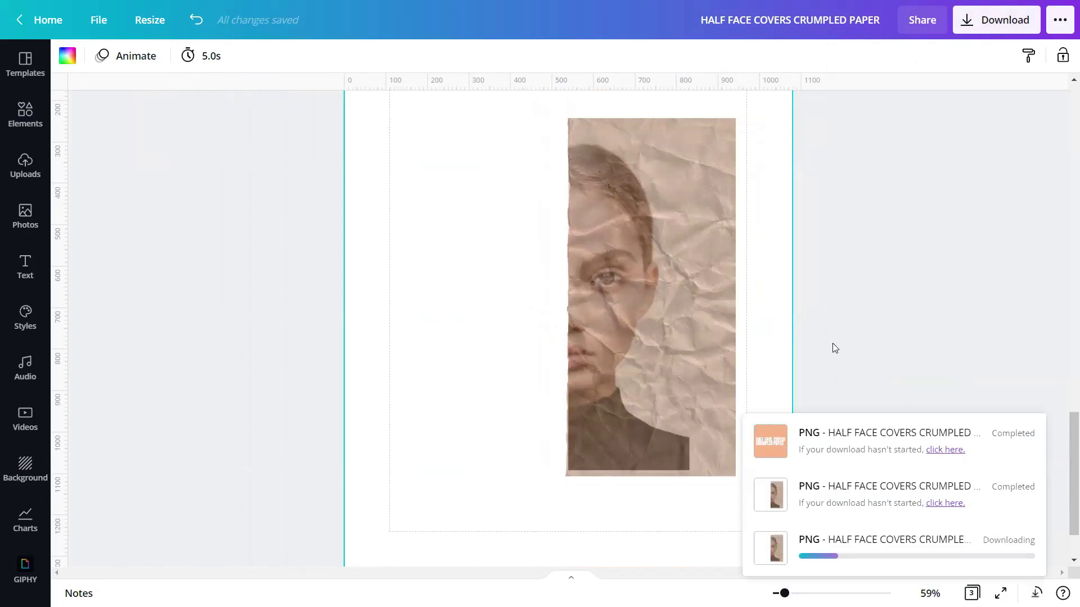
pyautogui.click(770, 442)
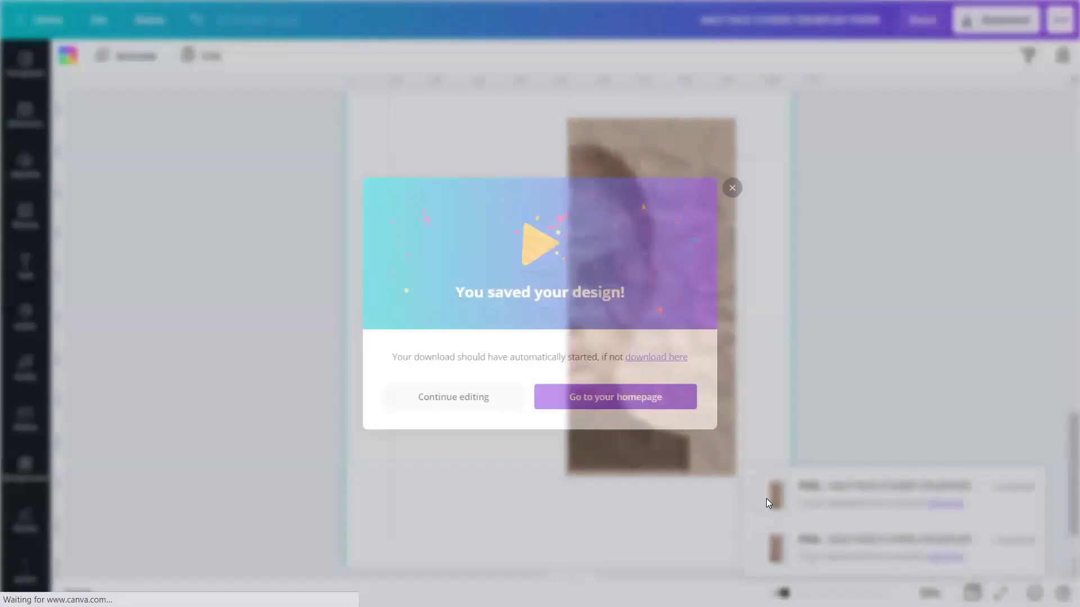
pyautogui.click(752, 175)
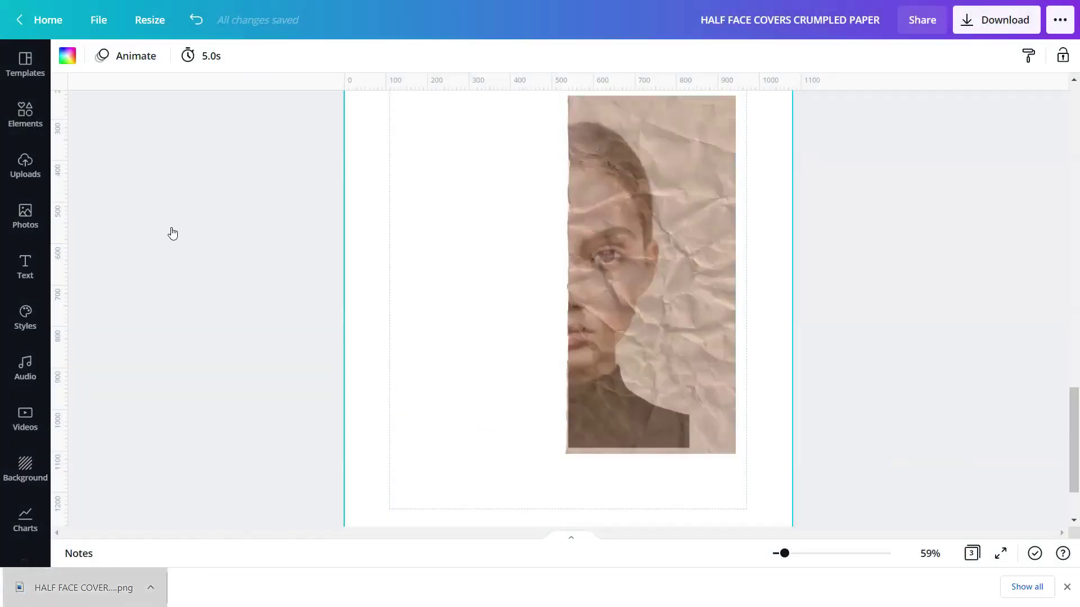
# Step: Upload the exported half-face PNG and place it over the portrait's right half on page 2
pyautogui.moveTo(172, 233); pyautogui.dragTo(173, 233)
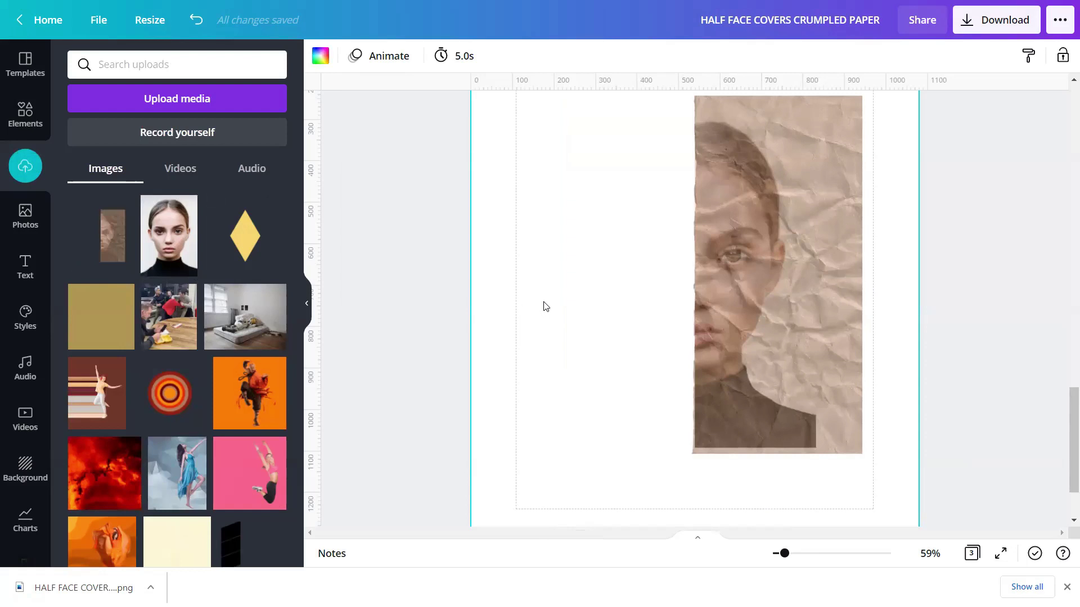
pyautogui.scroll(8, 537, 305)
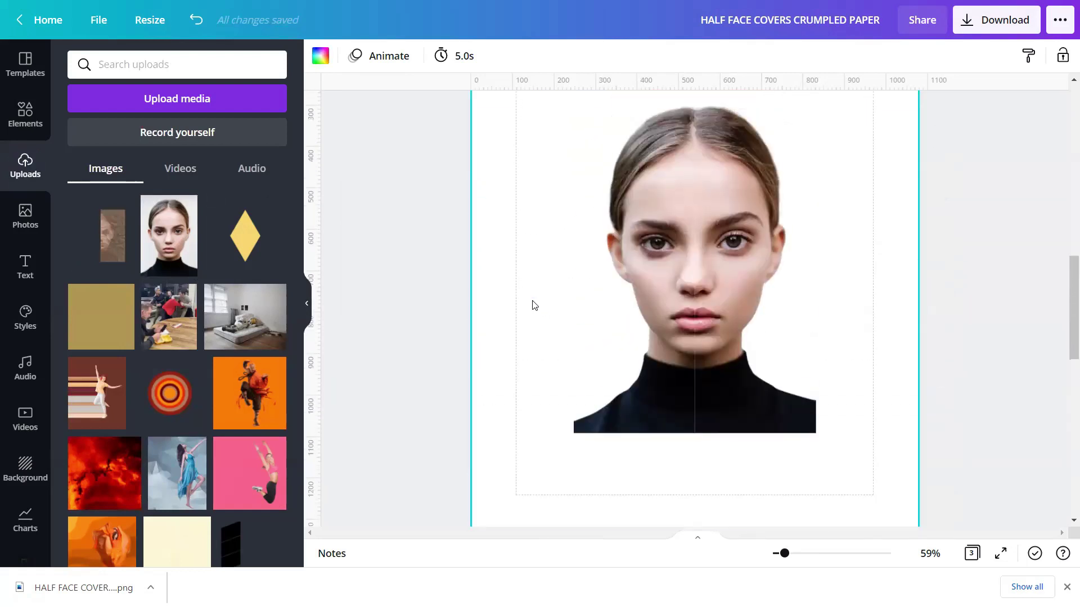
pyautogui.scroll(2, 534, 305)
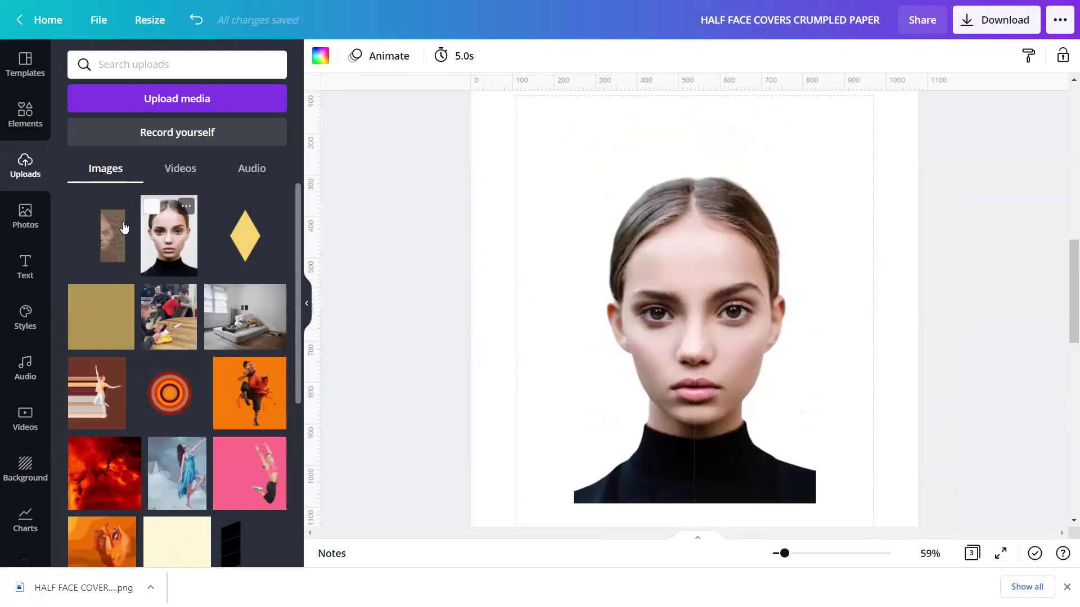
pyautogui.click(104, 224)
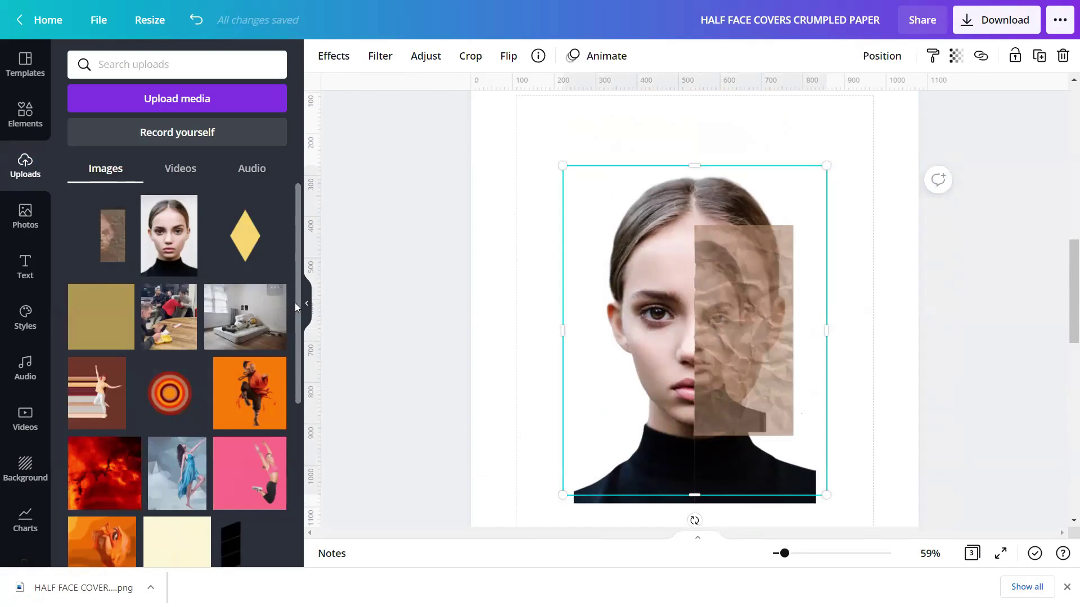
pyautogui.click(307, 303)
pyautogui.click(306, 315)
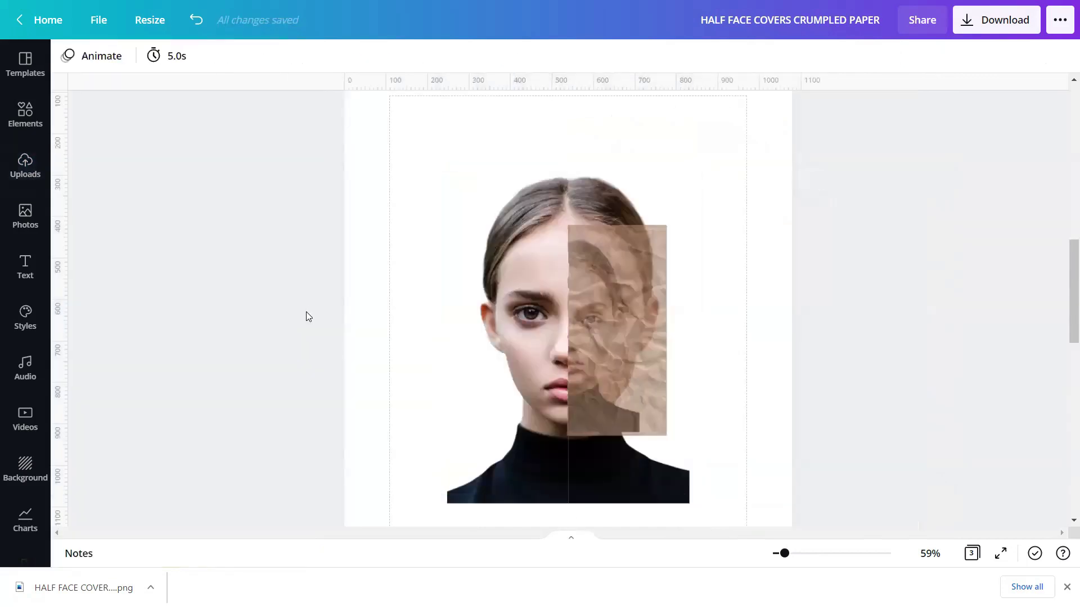
pyautogui.click(1066, 587)
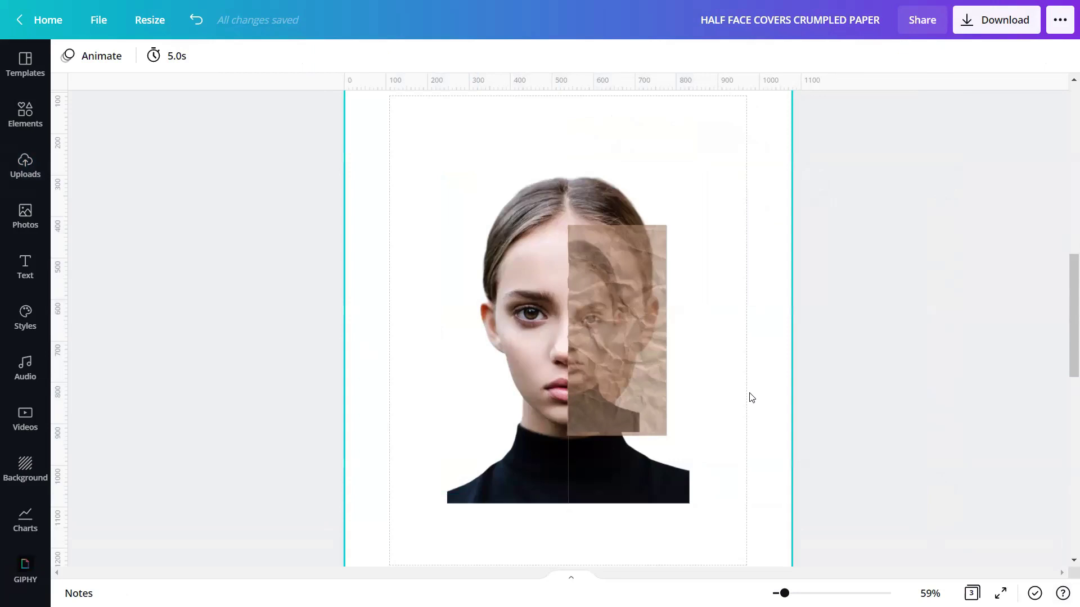
# Step: Give the placed paper image a Drop shadow with its direction set to Left
pyautogui.click(611, 334)
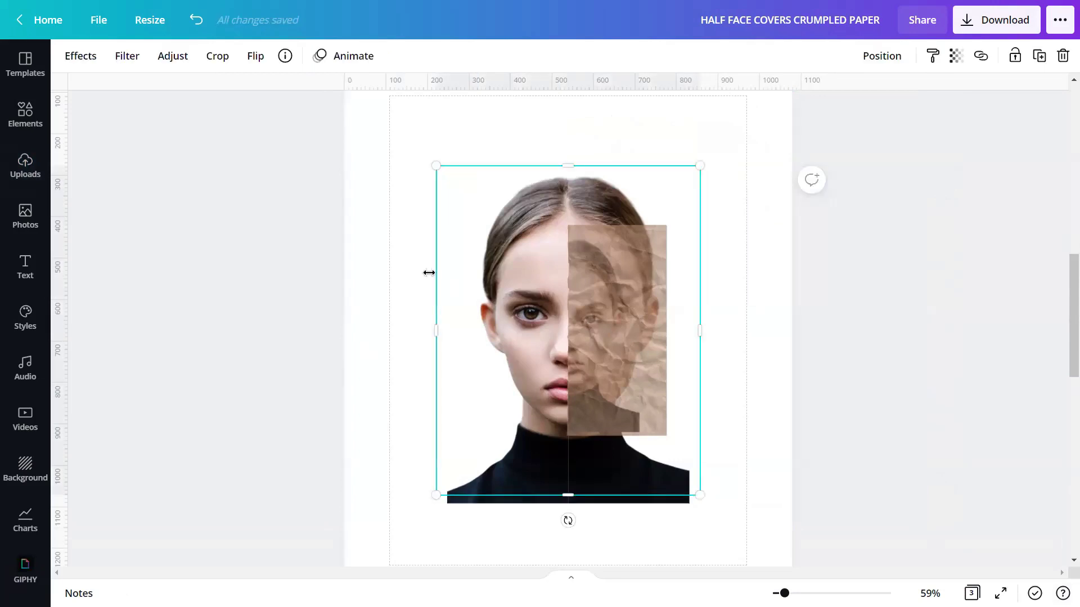
pyautogui.click(70, 55)
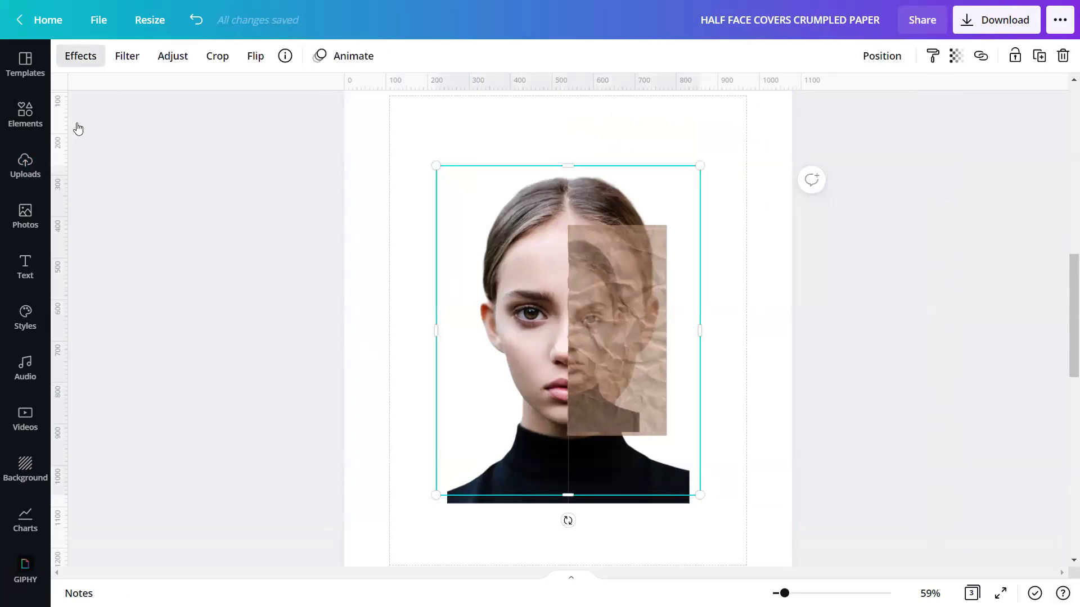
pyautogui.scroll(-5, 191, 243)
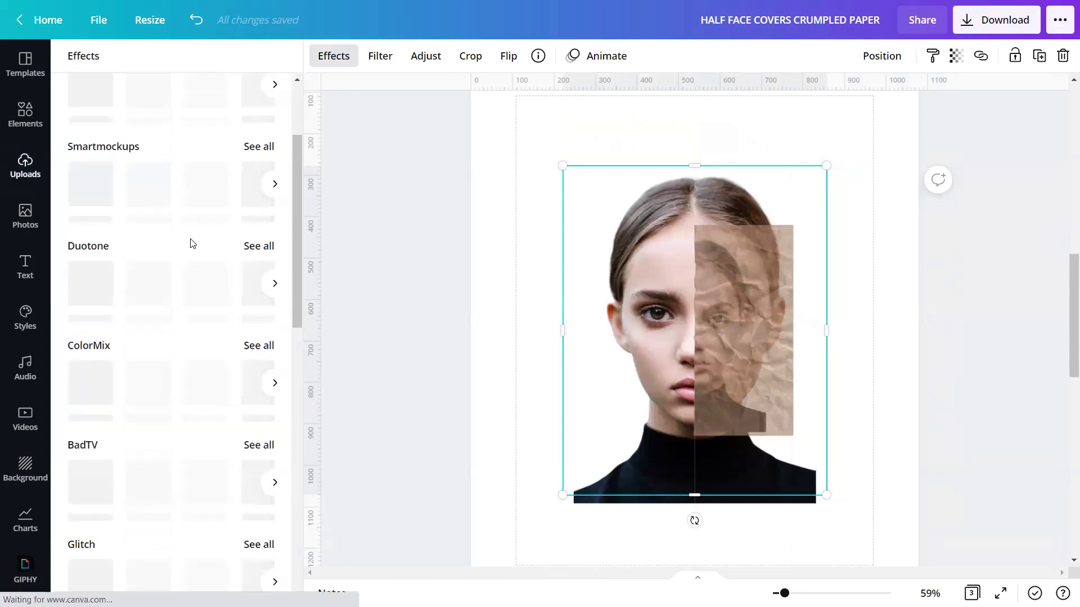
pyautogui.scroll(-10, 185, 239)
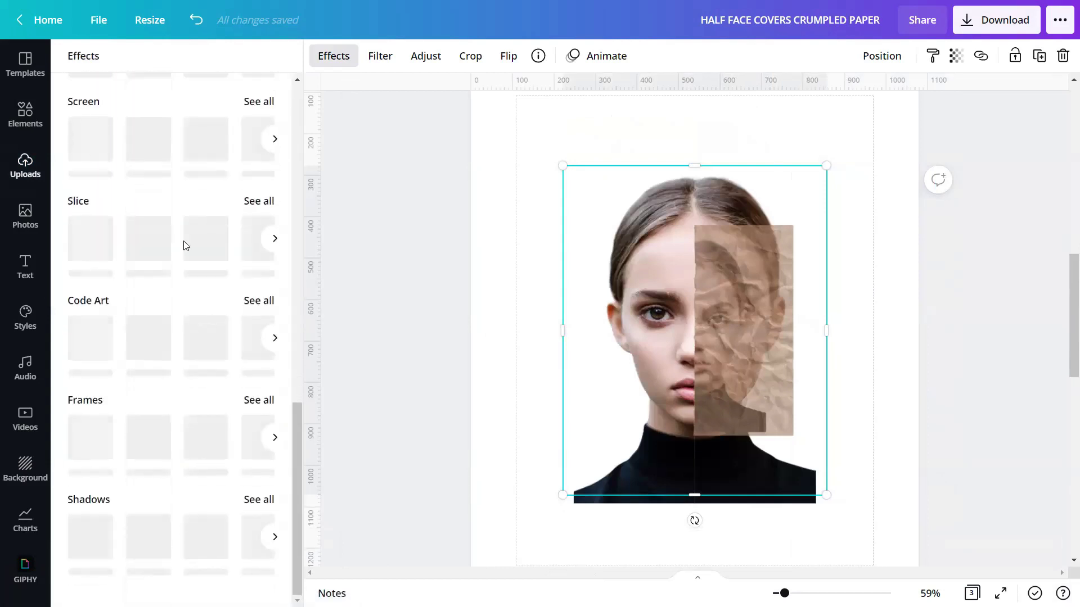
pyautogui.click(263, 500)
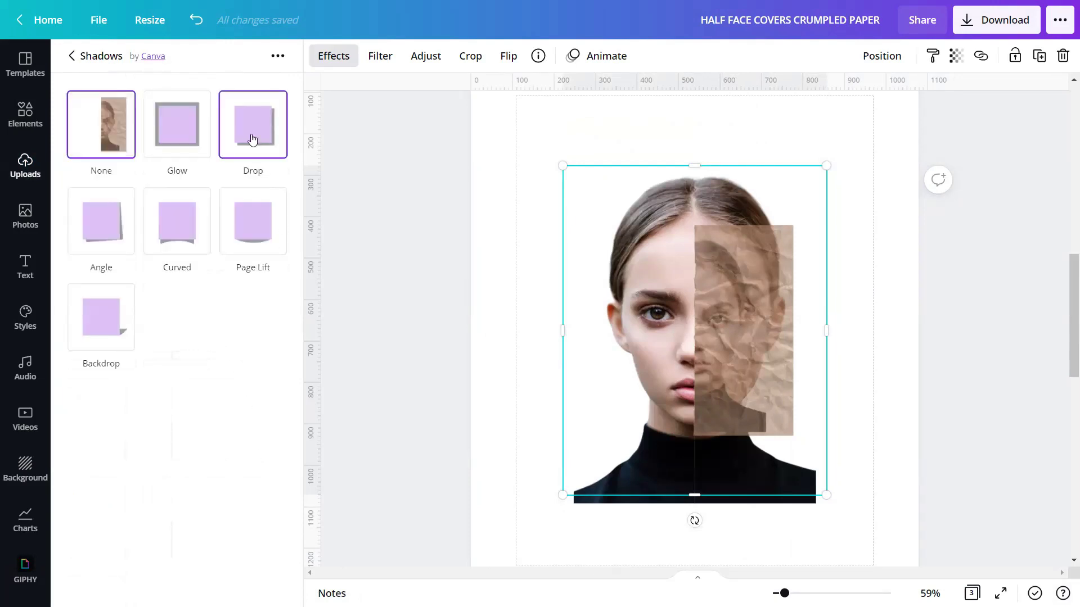
pyautogui.click(252, 139)
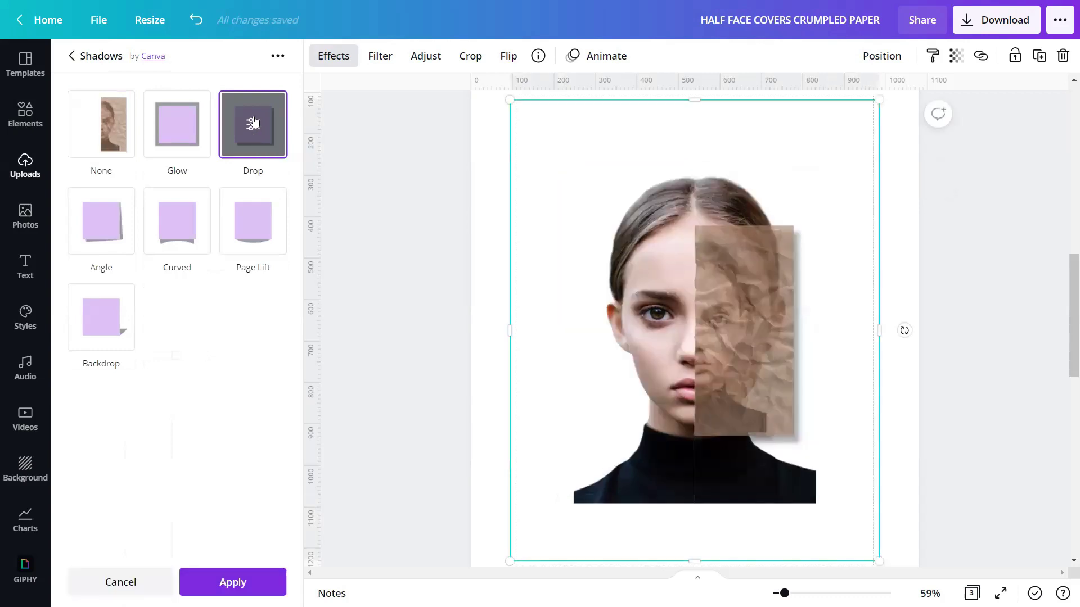
pyautogui.click(253, 122)
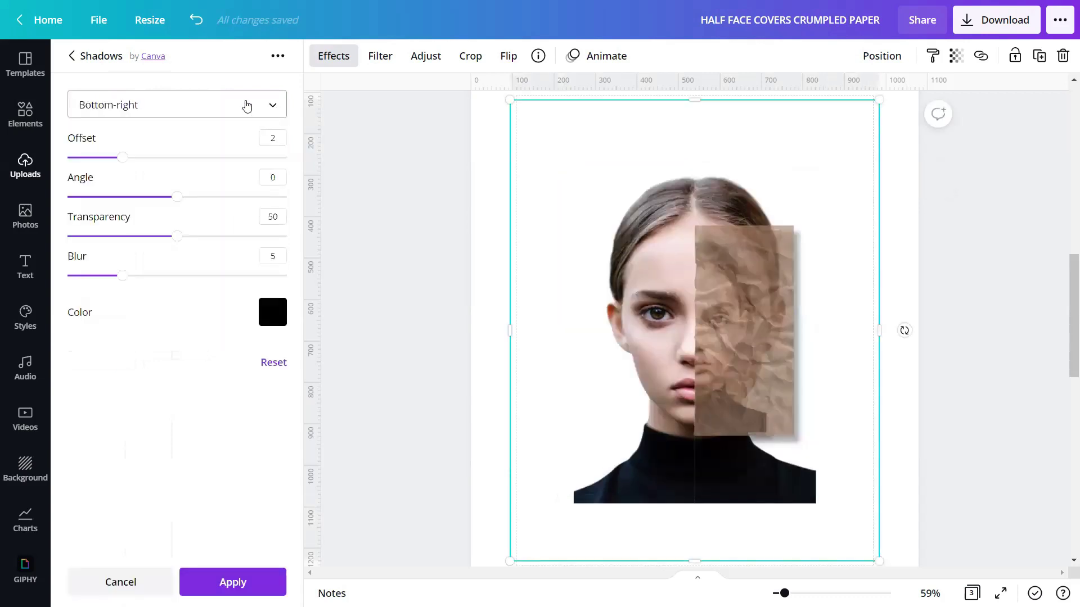
pyautogui.click(247, 106)
pyautogui.scroll(-2, 246, 106)
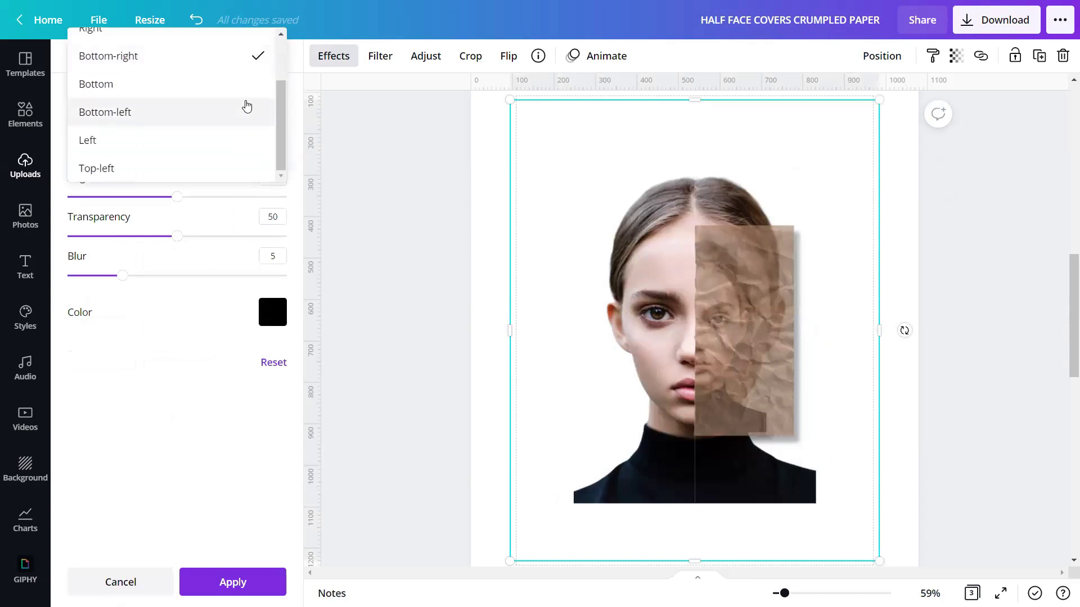
pyautogui.click(242, 142)
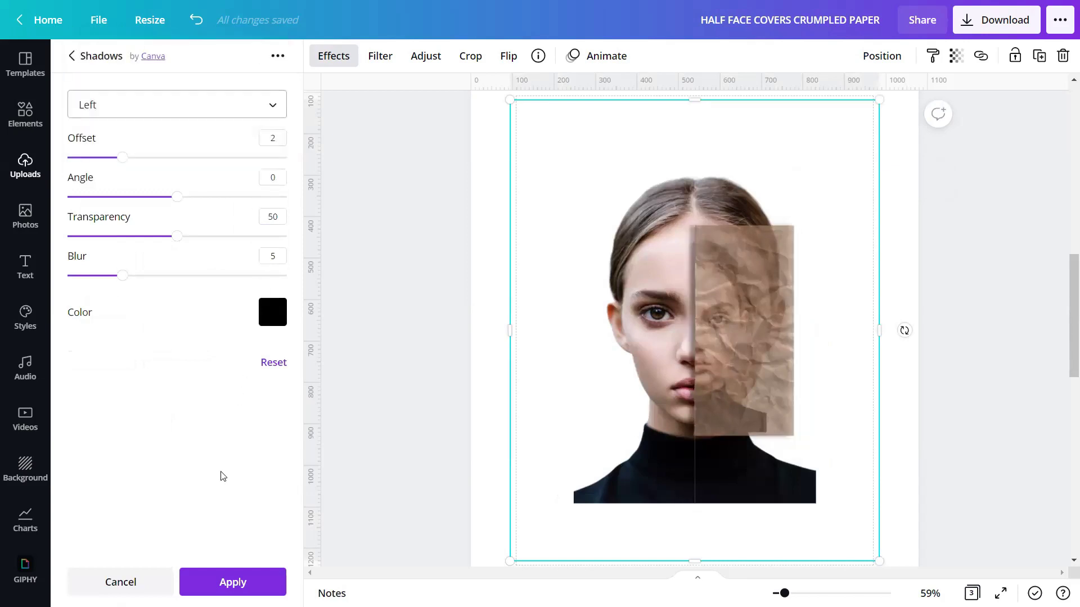
pyautogui.click(206, 584)
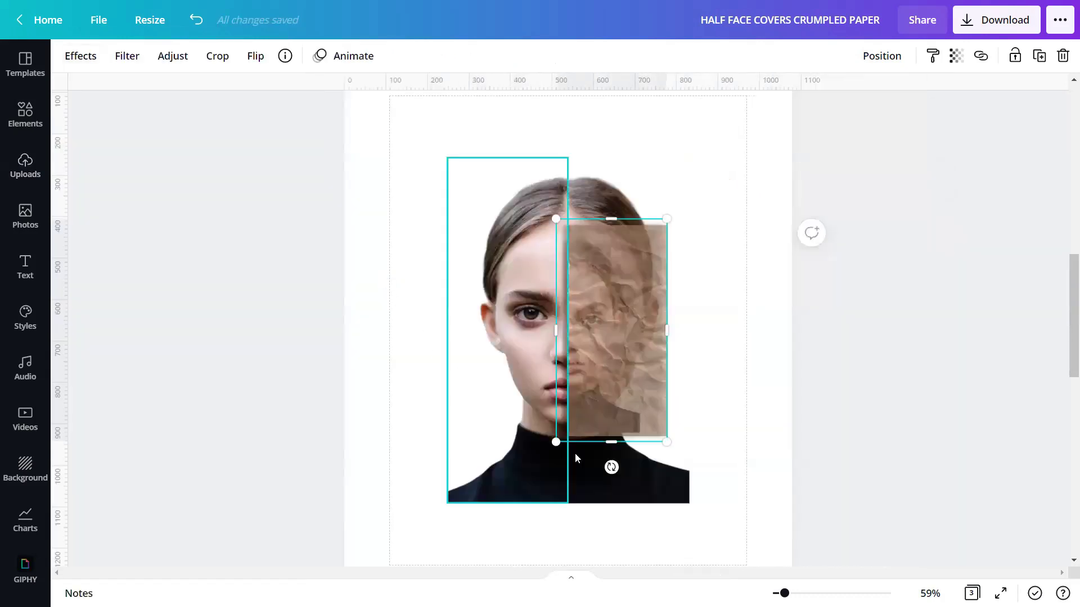
# Step: Zoom to 134% and scroll to the paper strip over the face
pyautogui.moveTo(784, 593); pyautogui.dragTo(790, 593)
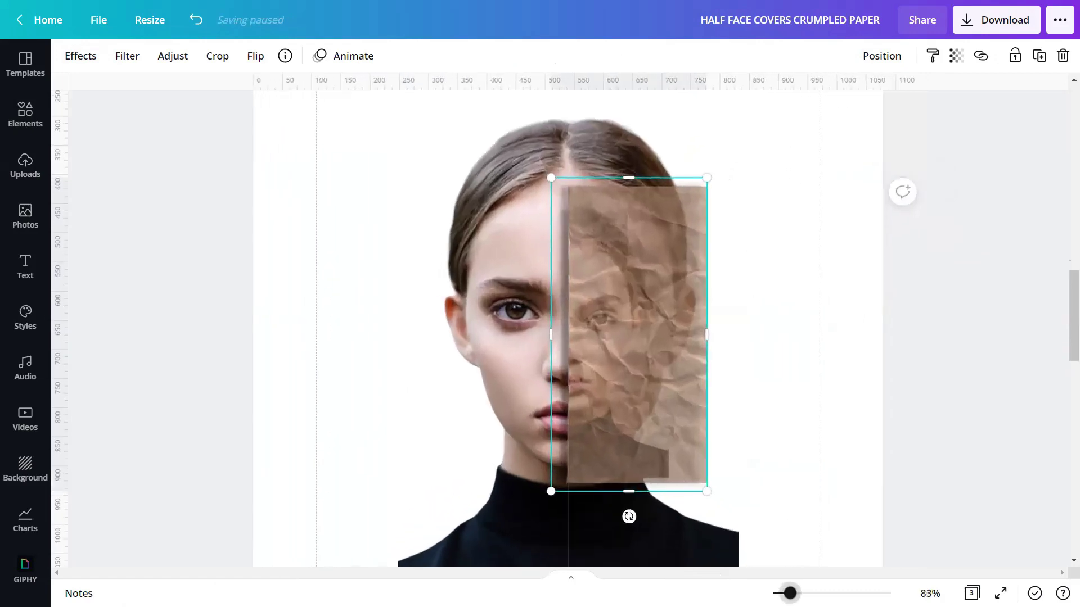
pyautogui.scroll(-1, 847, 354)
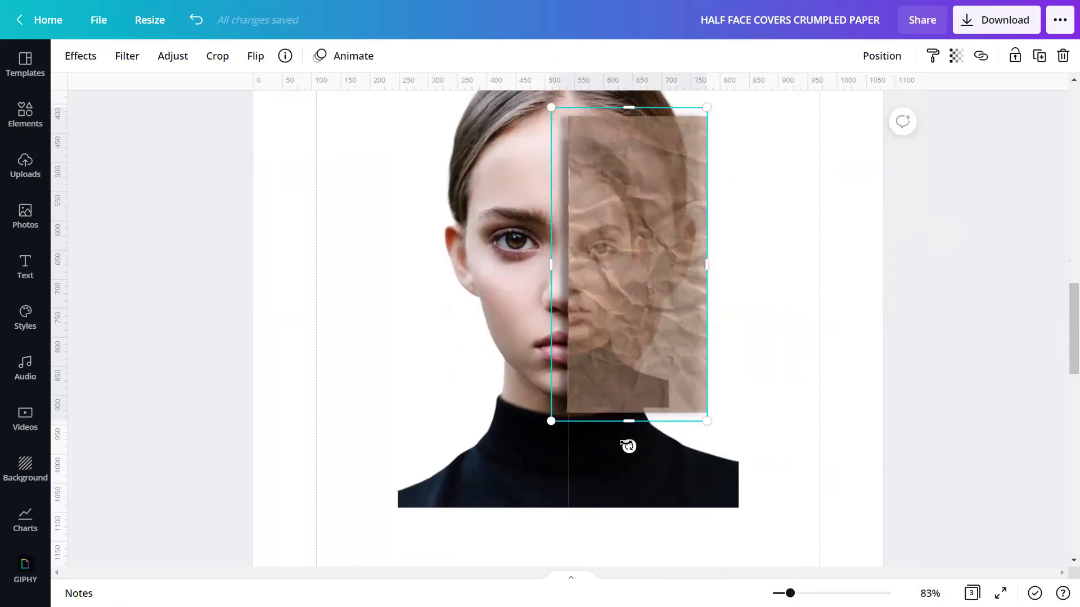
pyautogui.keyDown('ctrl'); pyautogui.scroll(5, 577, 322); pyautogui.keyUp('ctrl')
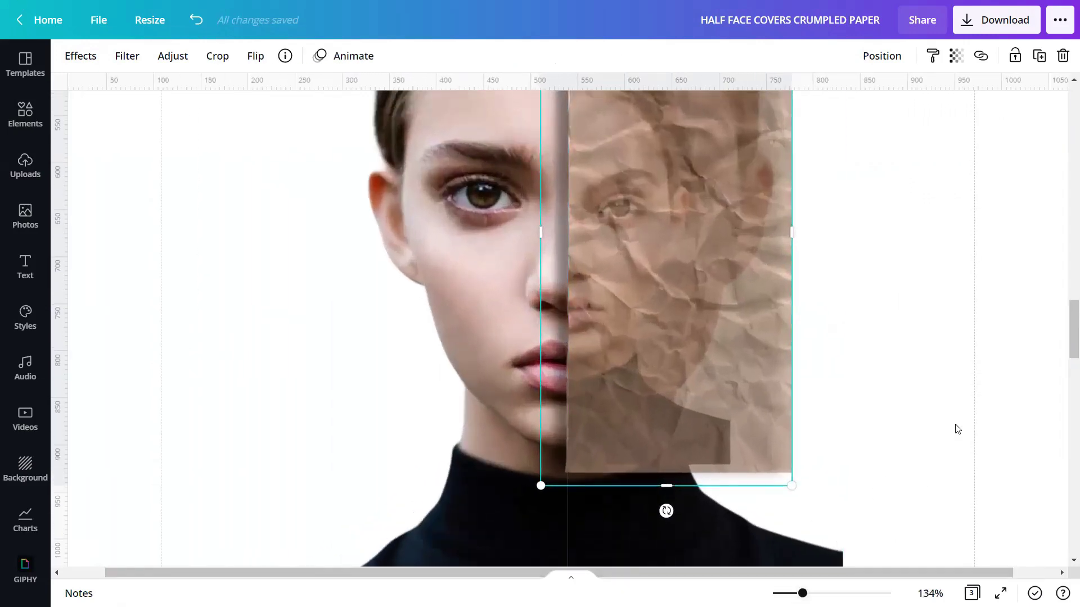
pyautogui.scroll(3, 958, 429)
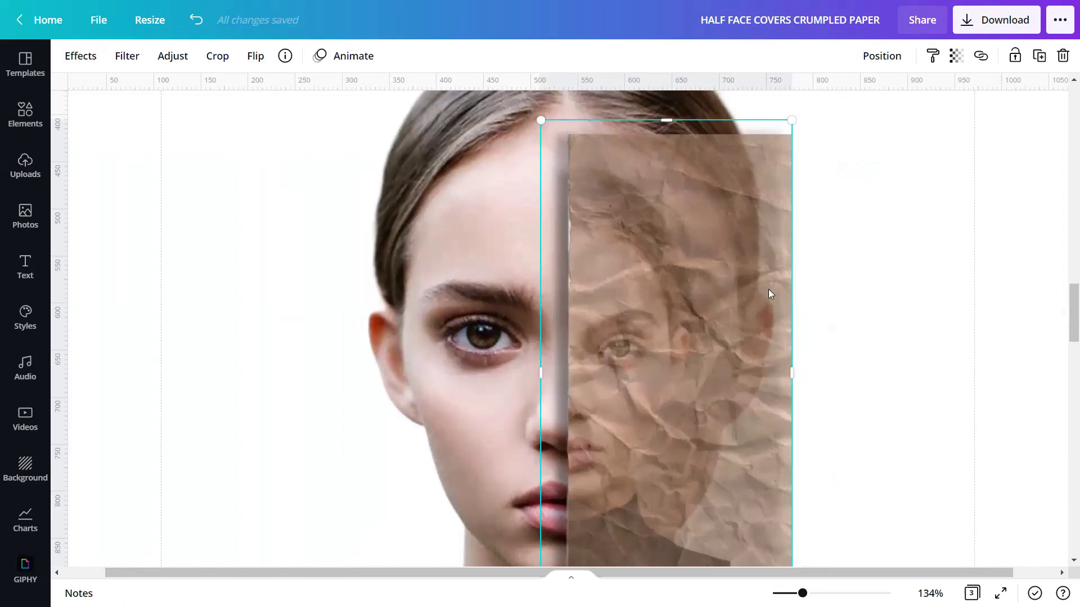
# Step: Lower the paper overlay's transparency to 75 so more of the face shows through
pyautogui.click(955, 55)
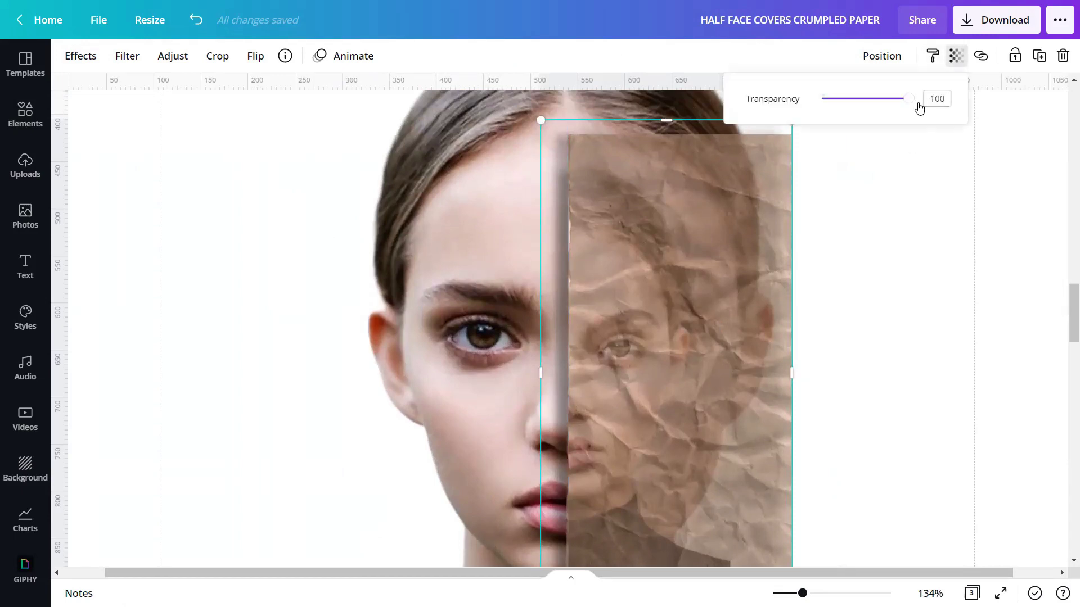
pyautogui.moveTo(908, 100); pyautogui.dragTo(886, 107)
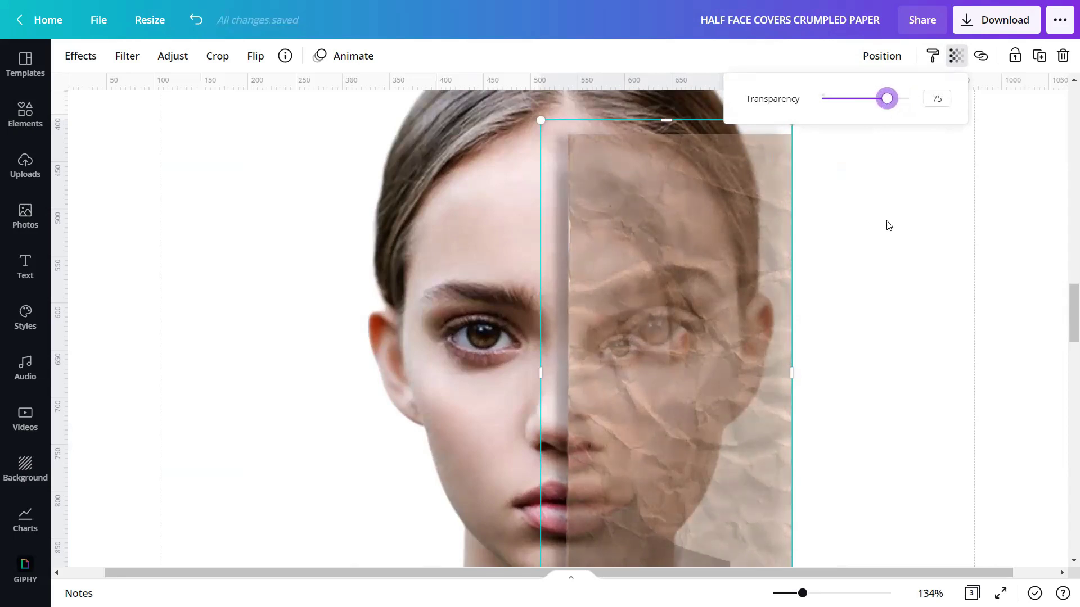
pyautogui.click(885, 267)
pyautogui.click(861, 271)
pyautogui.scroll(-3, 848, 271)
pyautogui.scroll(5, 851, 271)
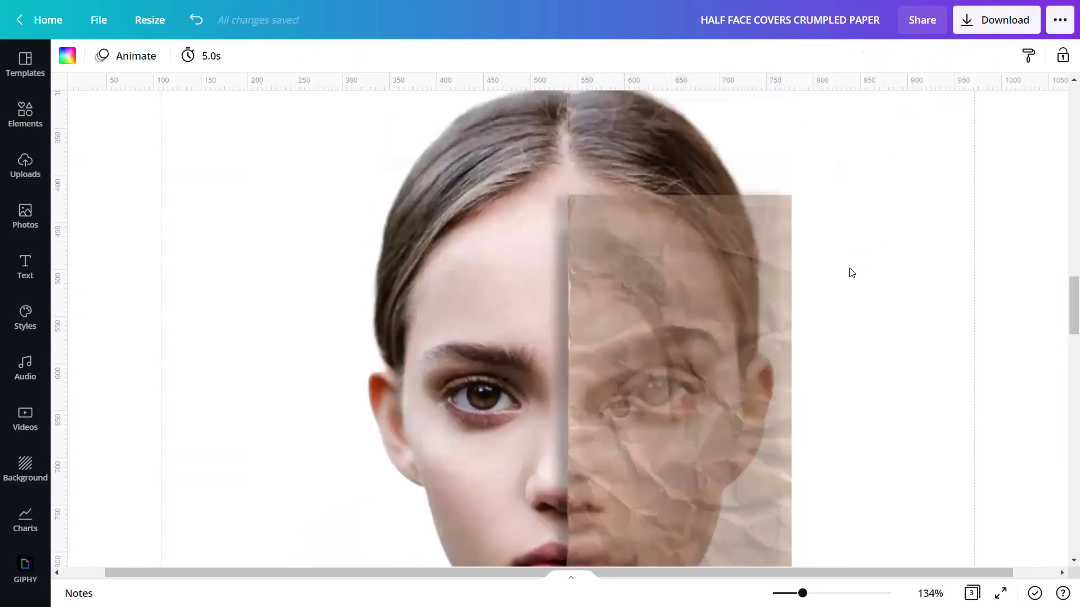
# Step: Drag the paper strip's corners outward to extend it above the head and below the shoulders
pyautogui.click(771, 220)
pyautogui.scroll(-3, 771, 219)
pyautogui.scroll(5, 771, 219)
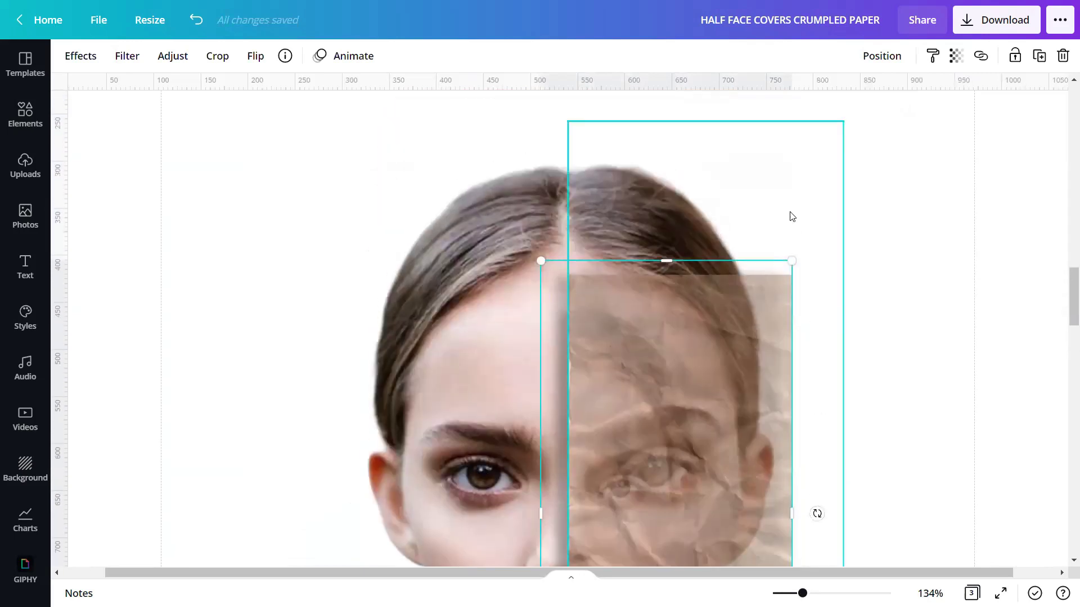
pyautogui.moveTo(792, 261); pyautogui.dragTo(861, 136)
pyautogui.scroll(-6, 880, 347)
pyautogui.moveTo(853, 413); pyautogui.dragTo(937, 588)
pyautogui.scroll(-3, 825, 435)
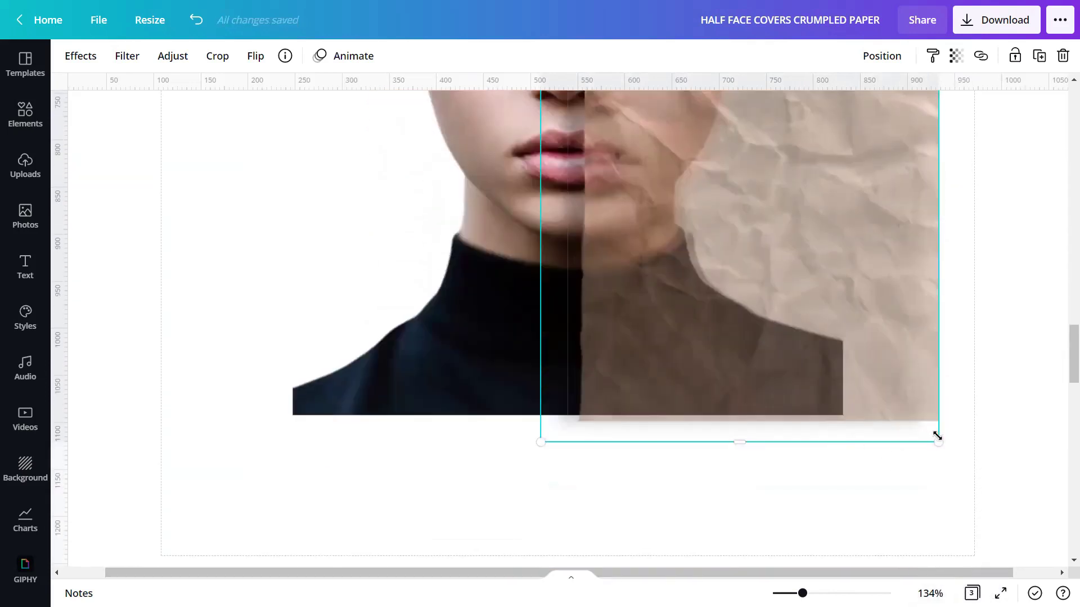
pyautogui.moveTo(937, 436)
pyautogui.mouseDown()
pyautogui.moveTo(937, 460)
pyautogui.moveTo(928, 453)
pyautogui.mouseUp()
# Step: Fine-tune the strip's top edge, then zoom out to 76% to view the whole portrait
pyautogui.scroll(10, 900, 397)
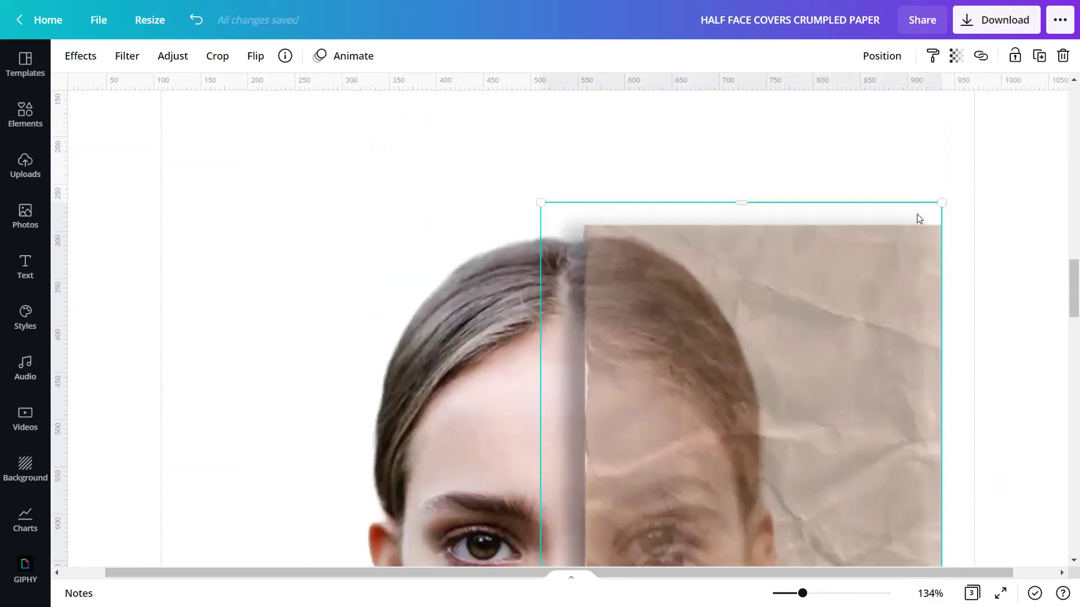
pyautogui.moveTo(937, 203); pyautogui.dragTo(941, 214)
pyautogui.scroll(-4, 798, 214)
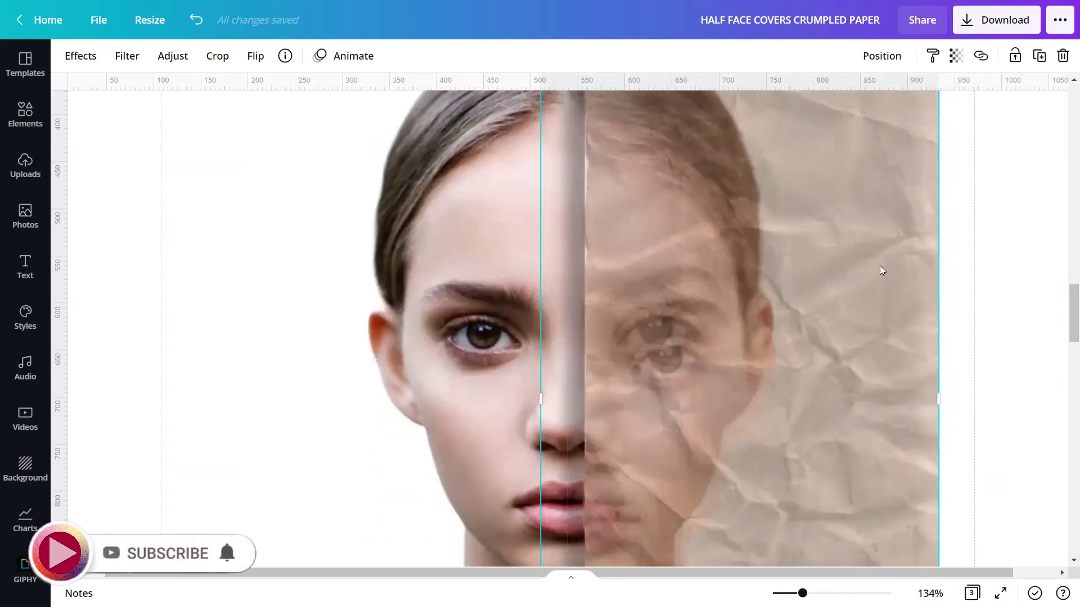
pyautogui.scroll(4, 880, 270)
pyautogui.moveTo(942, 134); pyautogui.dragTo(968, 91)
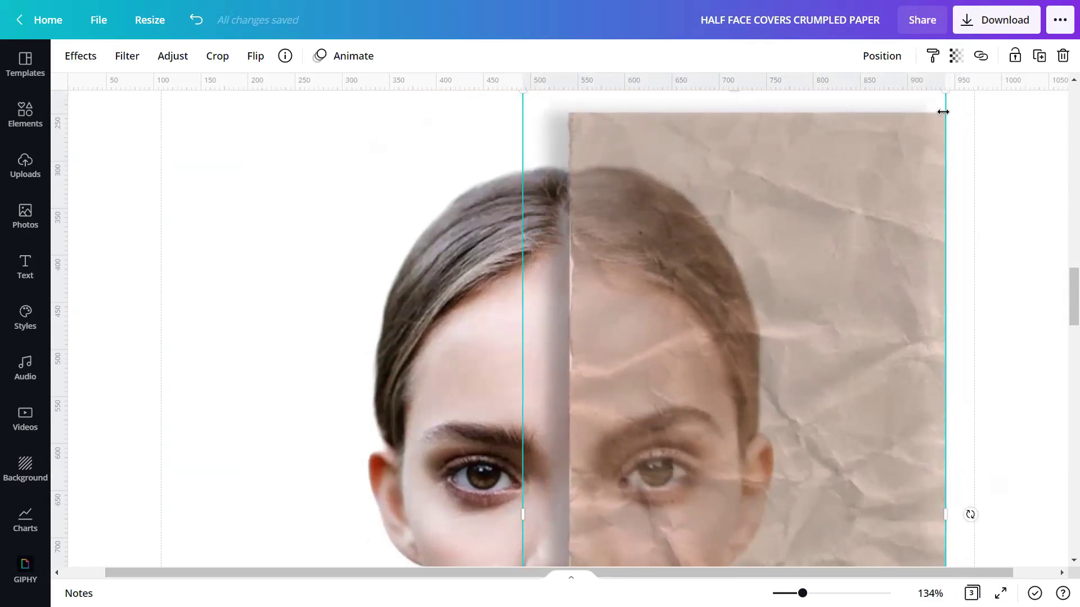
pyautogui.scroll(-5, 962, 251)
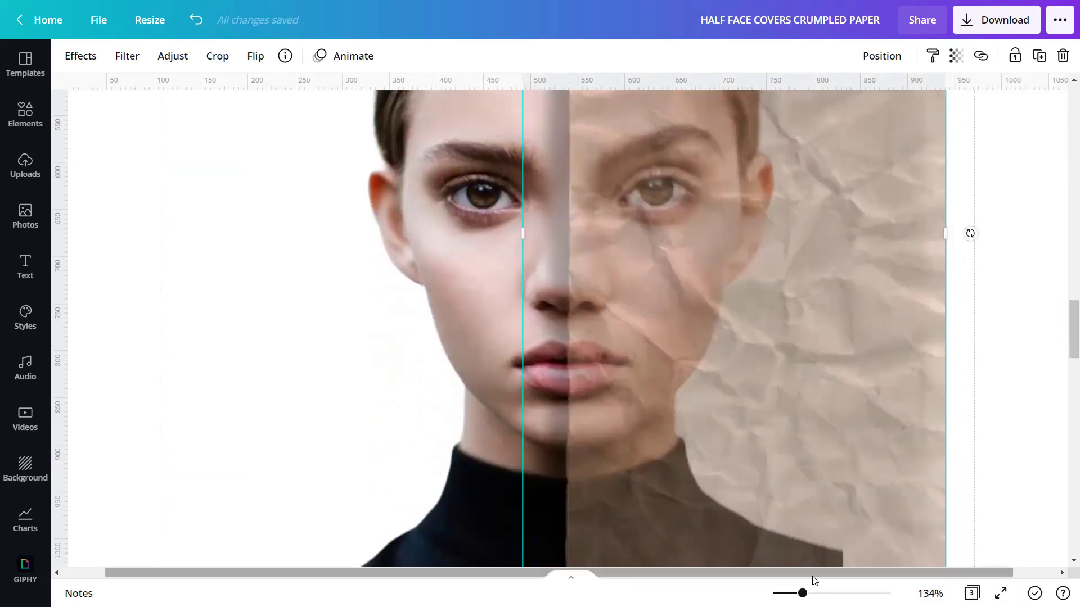
pyautogui.moveTo(802, 593); pyautogui.dragTo(788, 593)
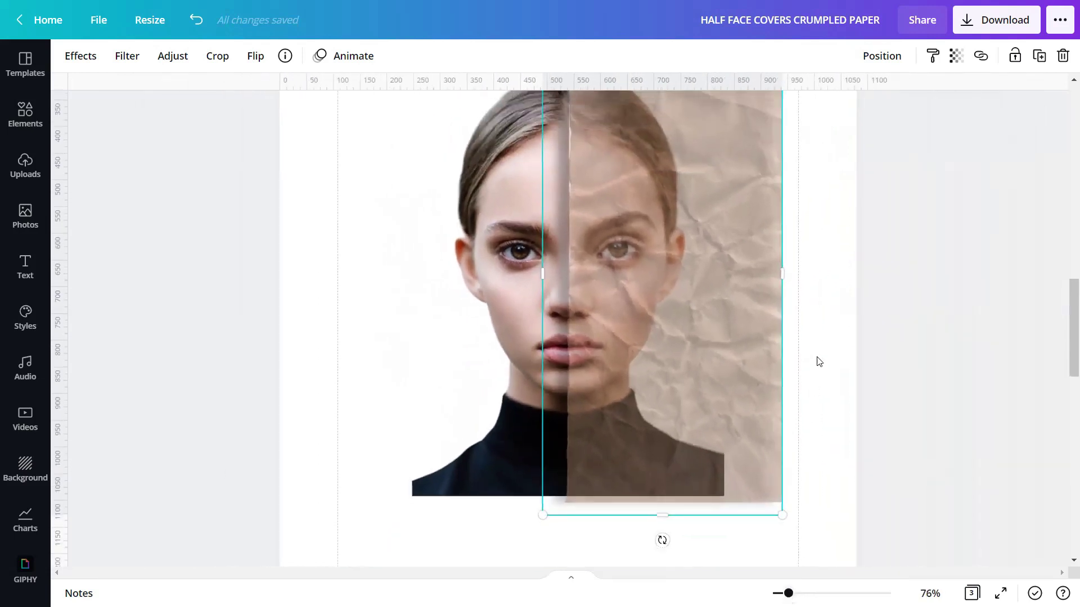
pyautogui.click(830, 340)
pyautogui.scroll(2, 829, 339)
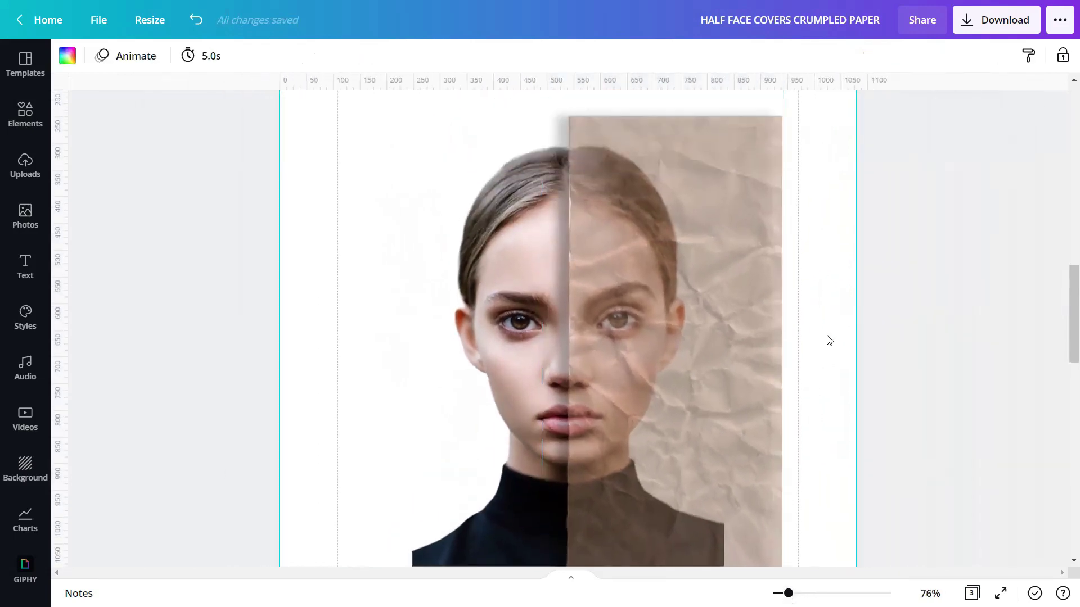
pyautogui.scroll(-2, 829, 339)
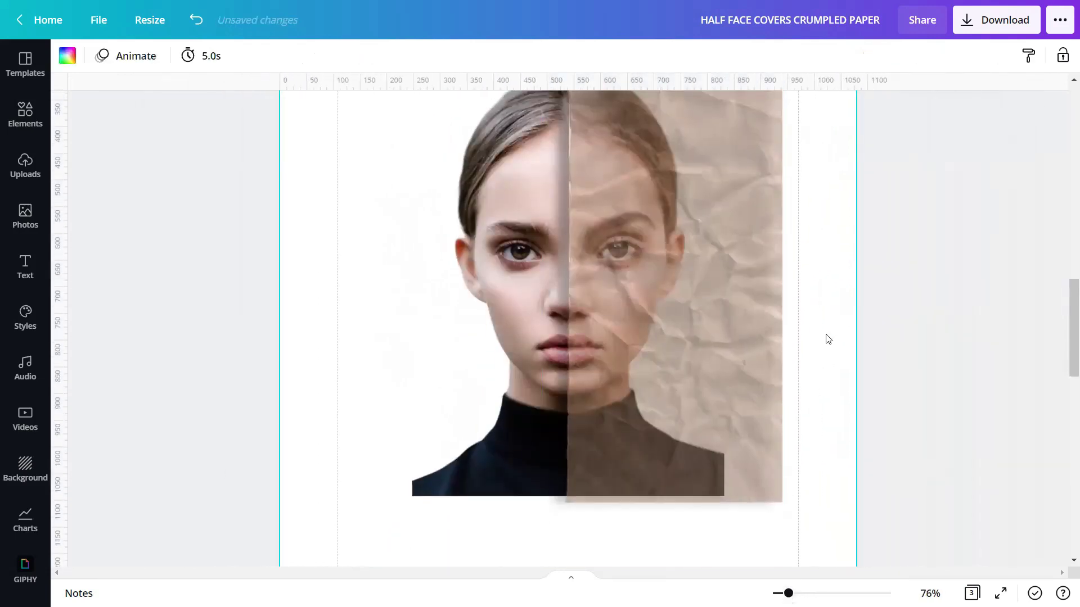
pyautogui.click(681, 281)
# Step: Restore the paper strip to full opacity and deselect it to preview the result
pyautogui.click(954, 56)
pyautogui.moveTo(899, 100); pyautogui.dragTo(927, 248)
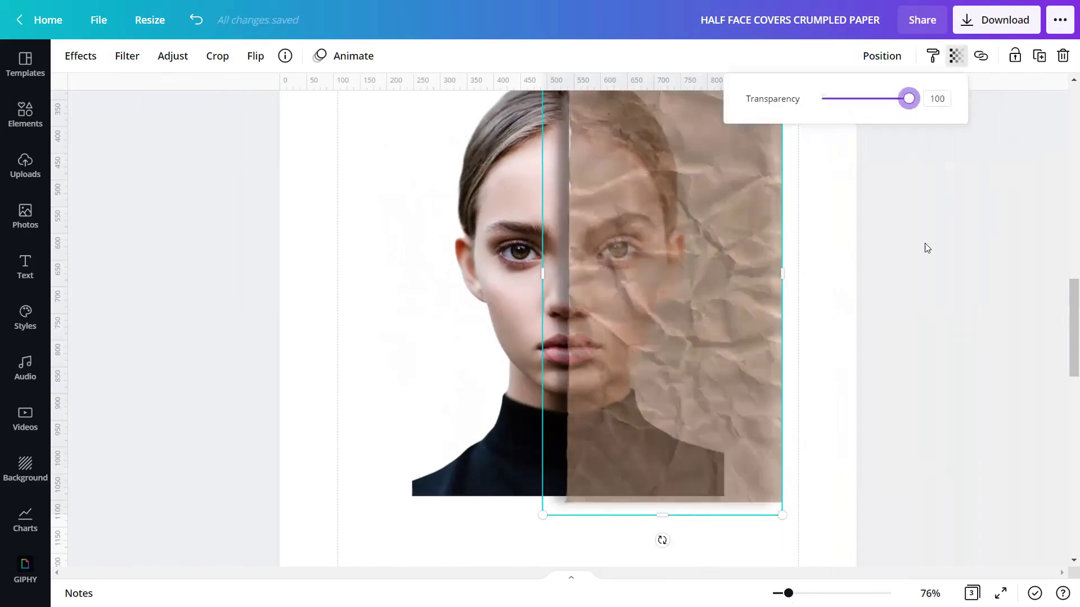
pyautogui.click(800, 275)
# Step: Zoom out on the canvas and select the crumpled paper strip
pyautogui.scroll(2, 866, 380)
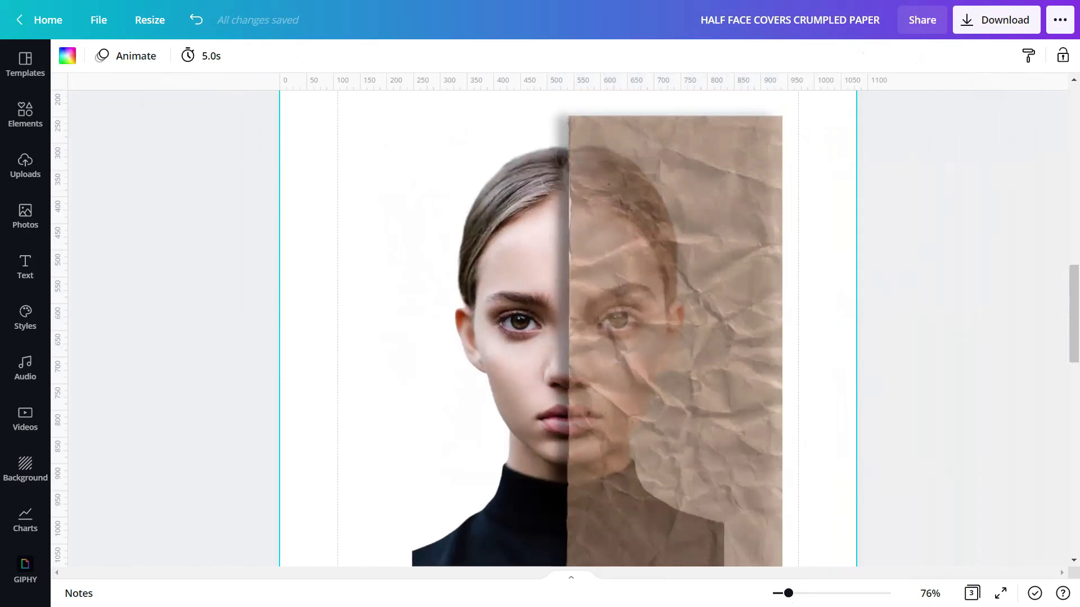
pyautogui.scroll(6, 768, 381)
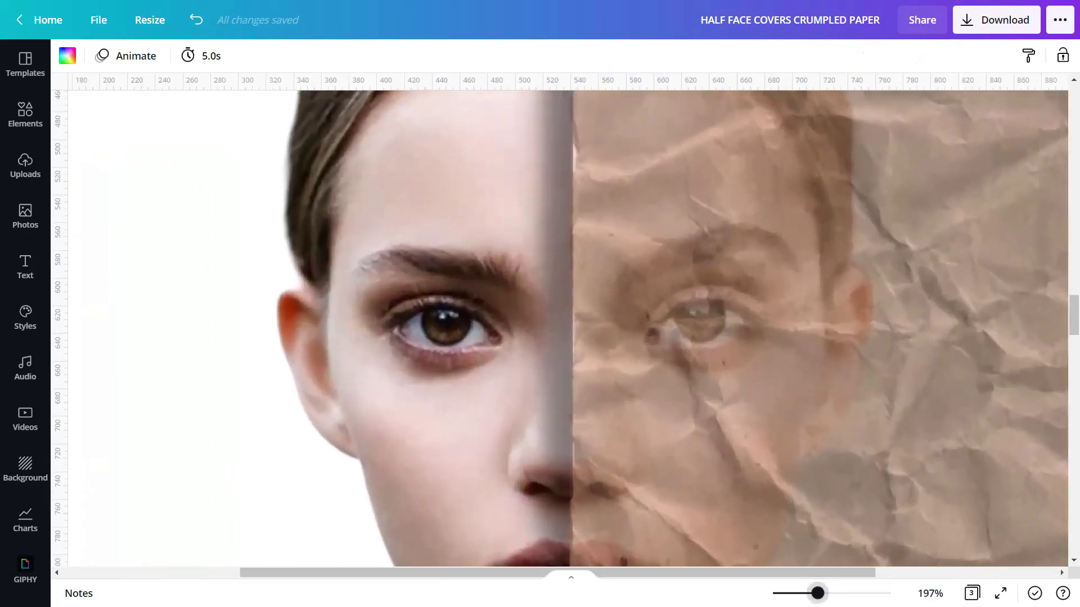
pyautogui.scroll(-5, 770, 383)
pyautogui.scroll(10, 760, 386)
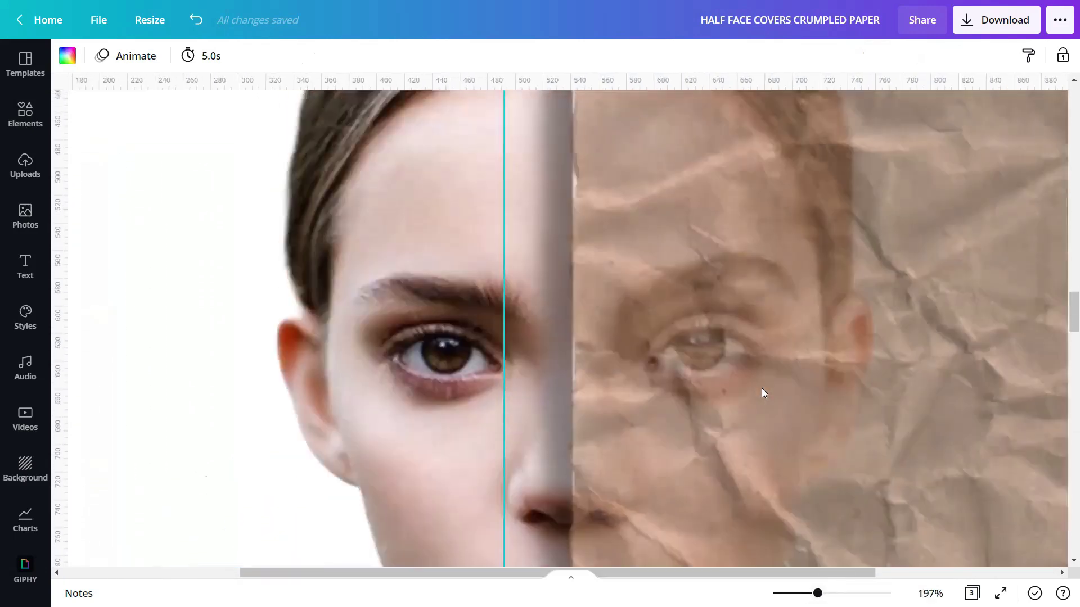
pyautogui.scroll(-5, 761, 388)
pyautogui.scroll(-5, 764, 525)
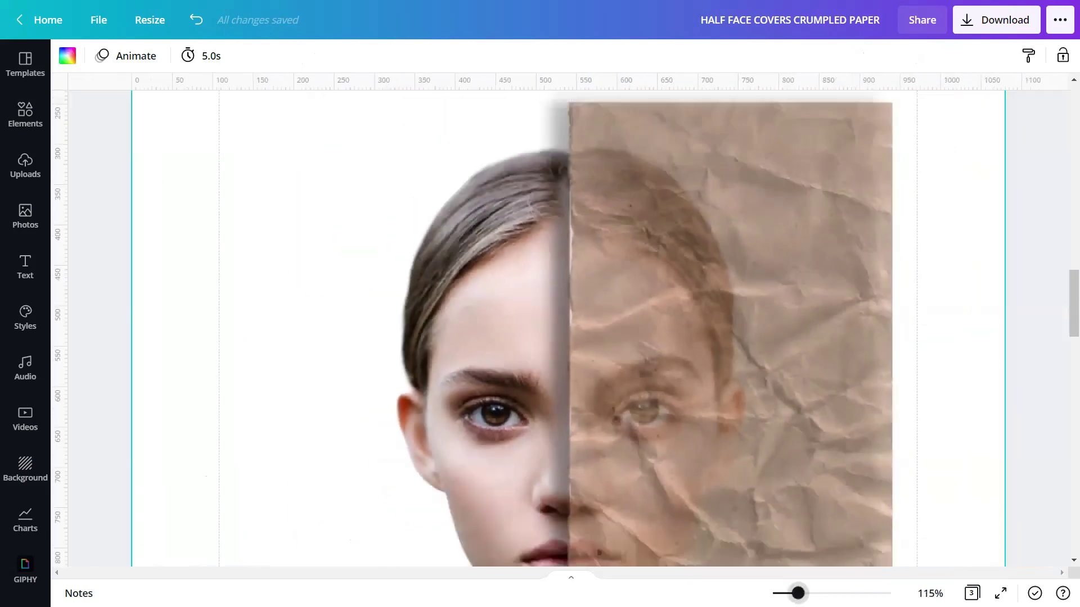
pyautogui.scroll(-3, 821, 429)
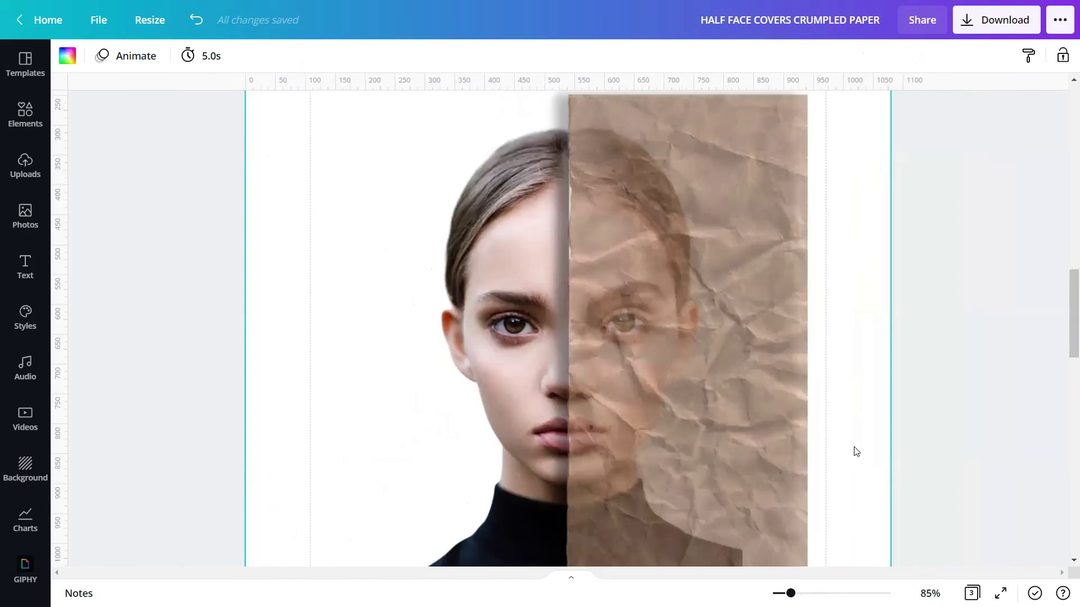
pyautogui.click(684, 276)
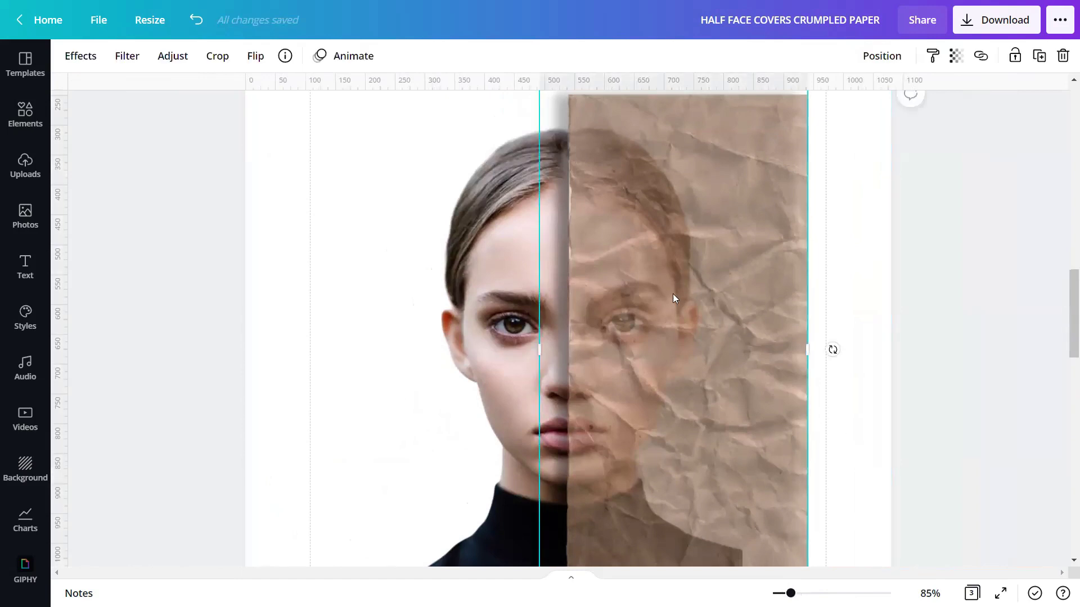
# Step: Apply the warm Capri filter from the Photogenic effects to the crumpled paper strip
pyautogui.click(79, 56)
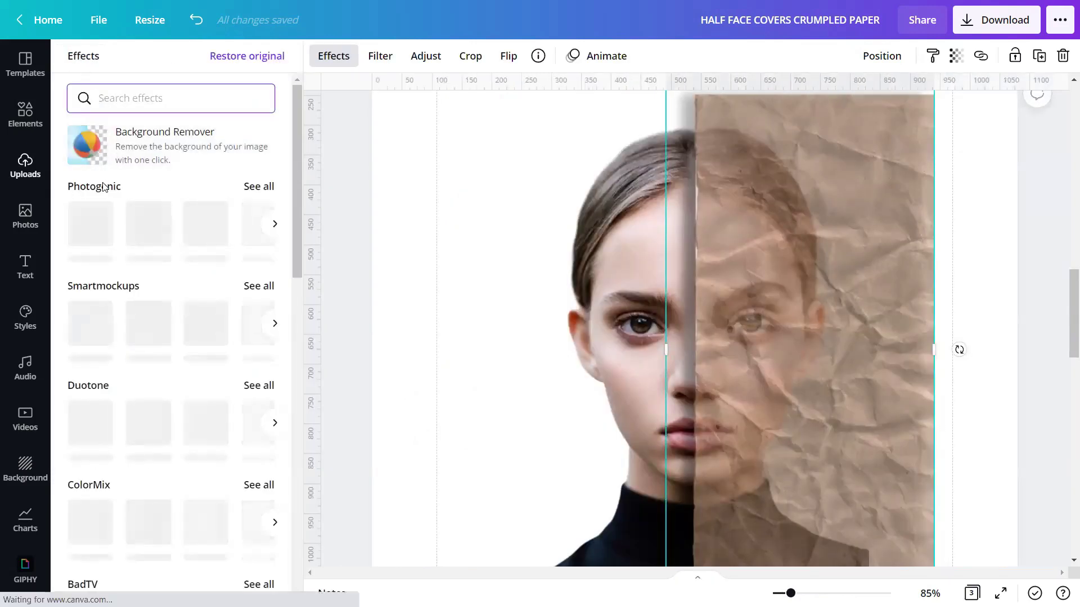
pyautogui.click(263, 187)
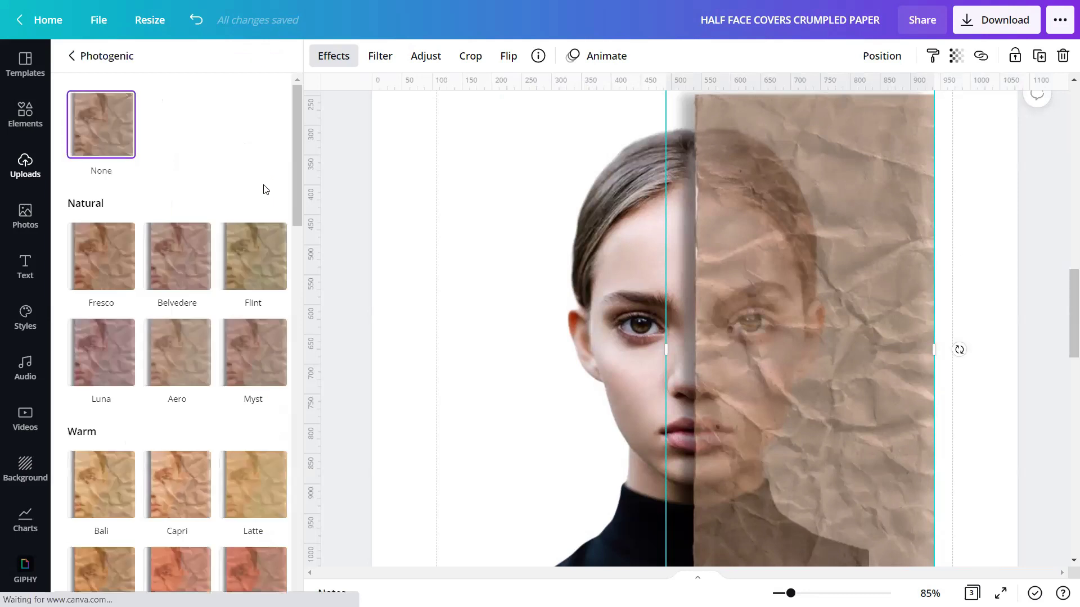
pyautogui.scroll(-3, 262, 188)
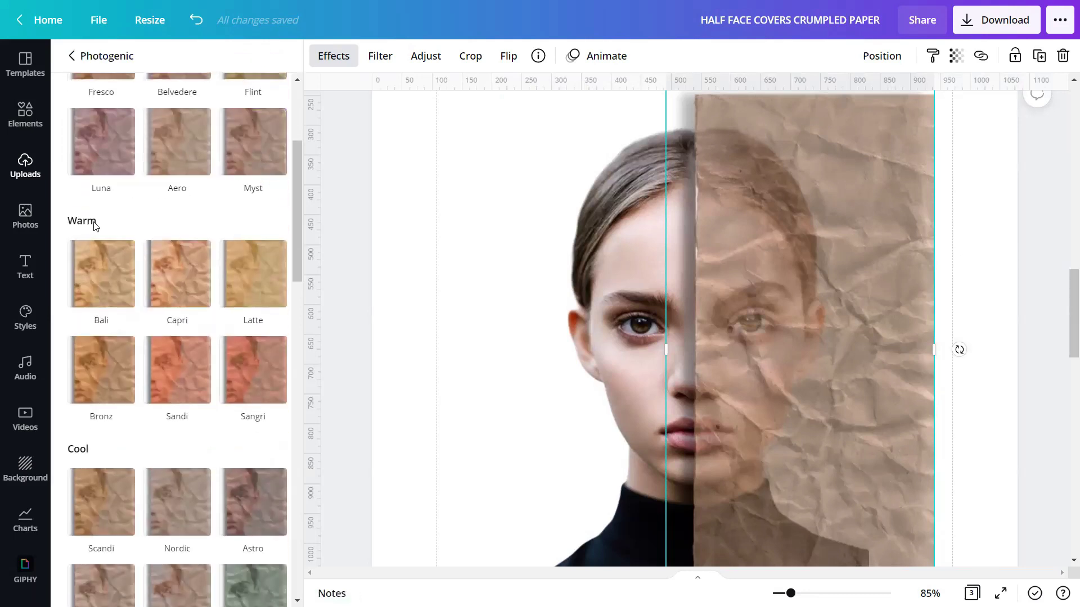
pyautogui.click(182, 276)
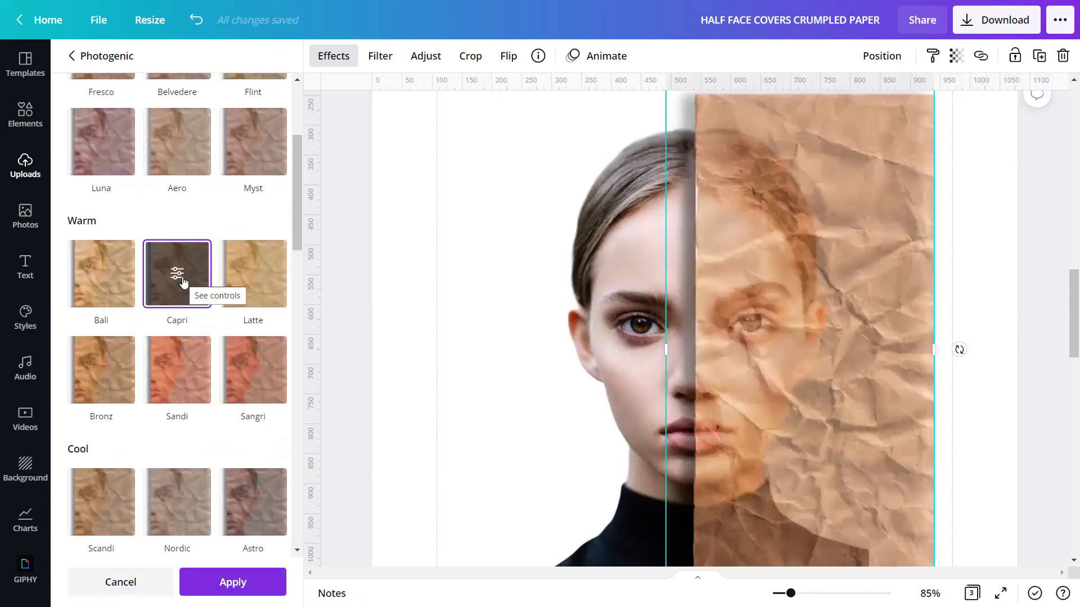
pyautogui.click(231, 582)
pyautogui.press('Escape')
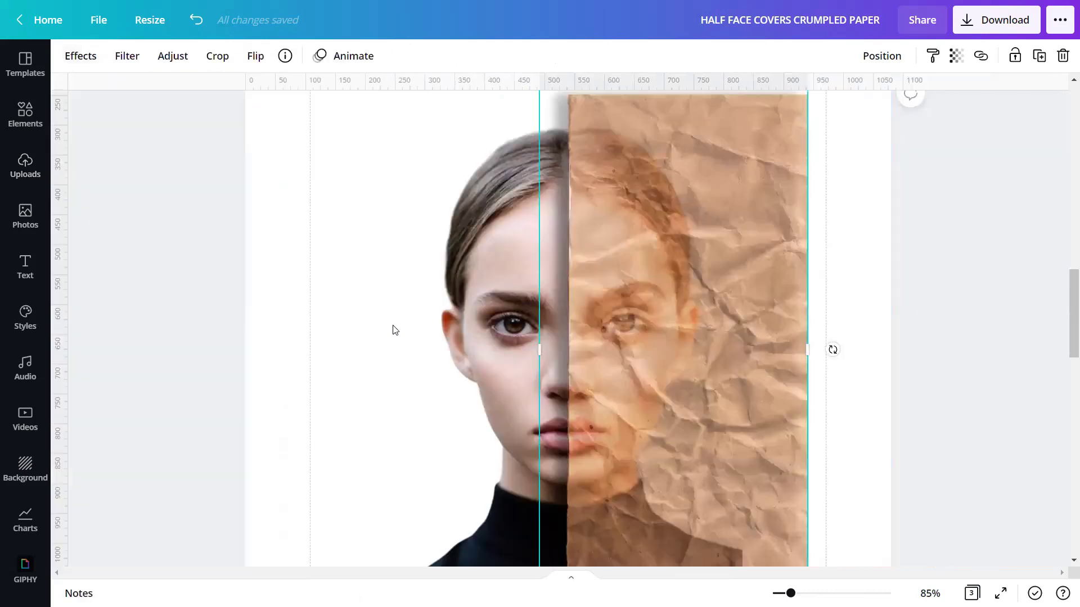
# Step: Zoom in and out to inspect the Capri-tinted paper, then select the page itself
pyautogui.scroll(-2, 573, 326)
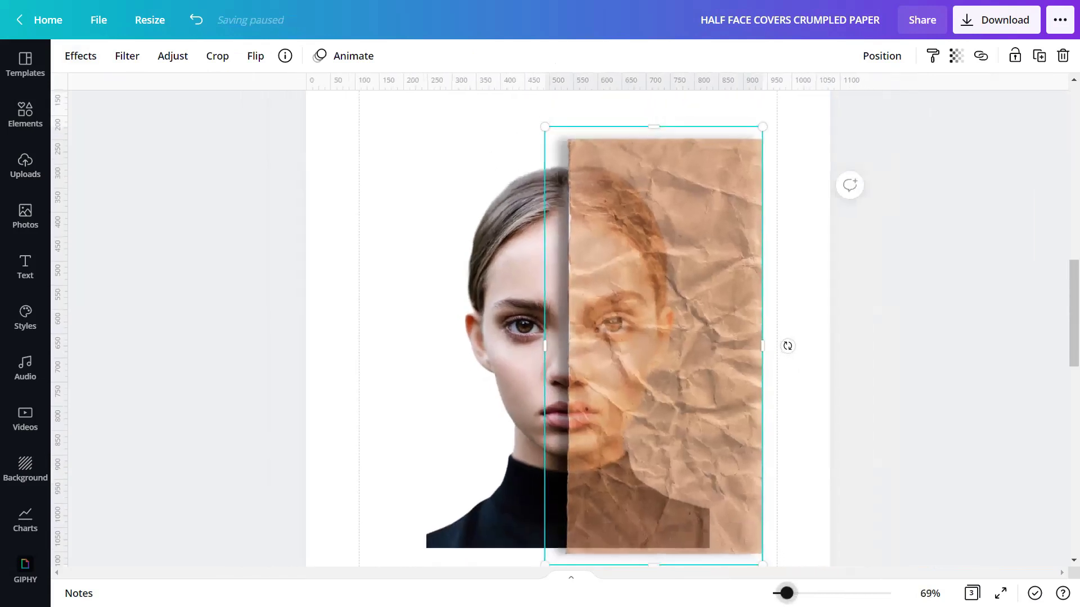
pyautogui.scroll(6, 574, 325)
pyautogui.scroll(-2, 787, 458)
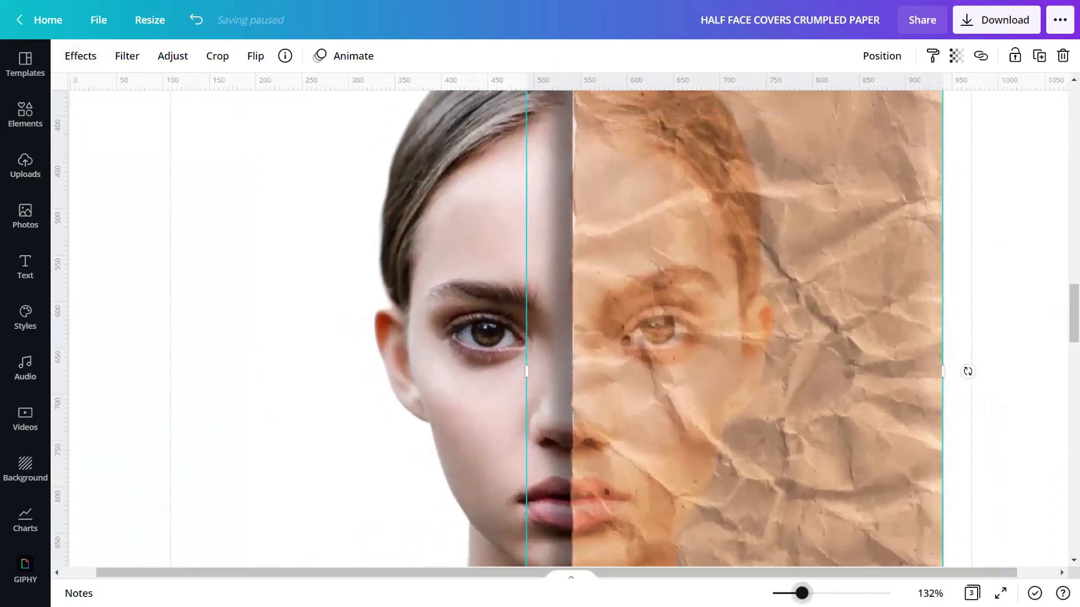
pyautogui.scroll(-4, 787, 458)
pyautogui.scroll(5, 787, 461)
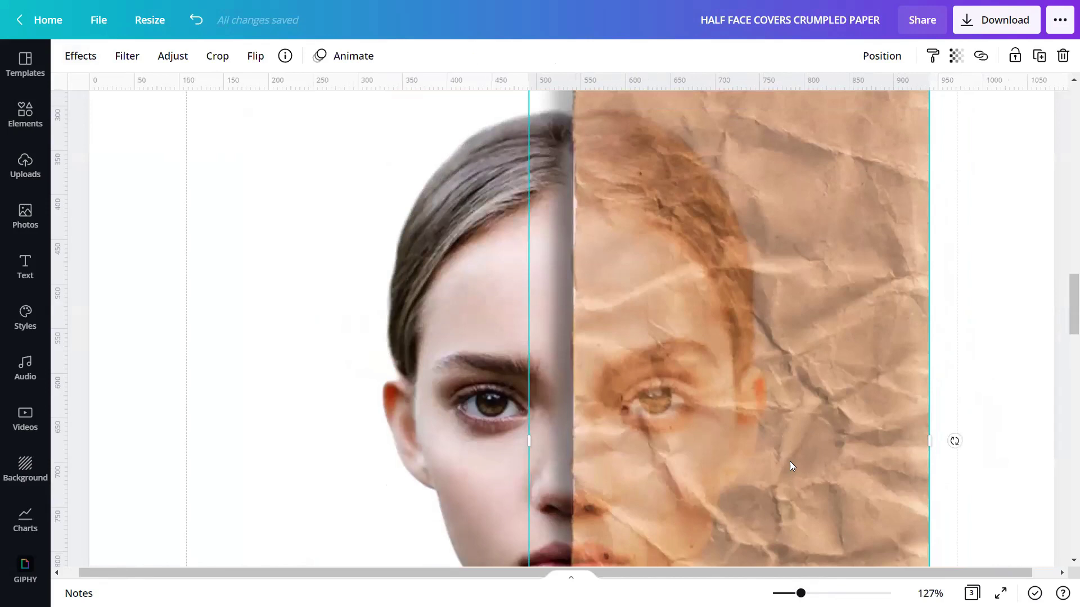
pyautogui.moveTo(800, 594); pyautogui.dragTo(790, 594)
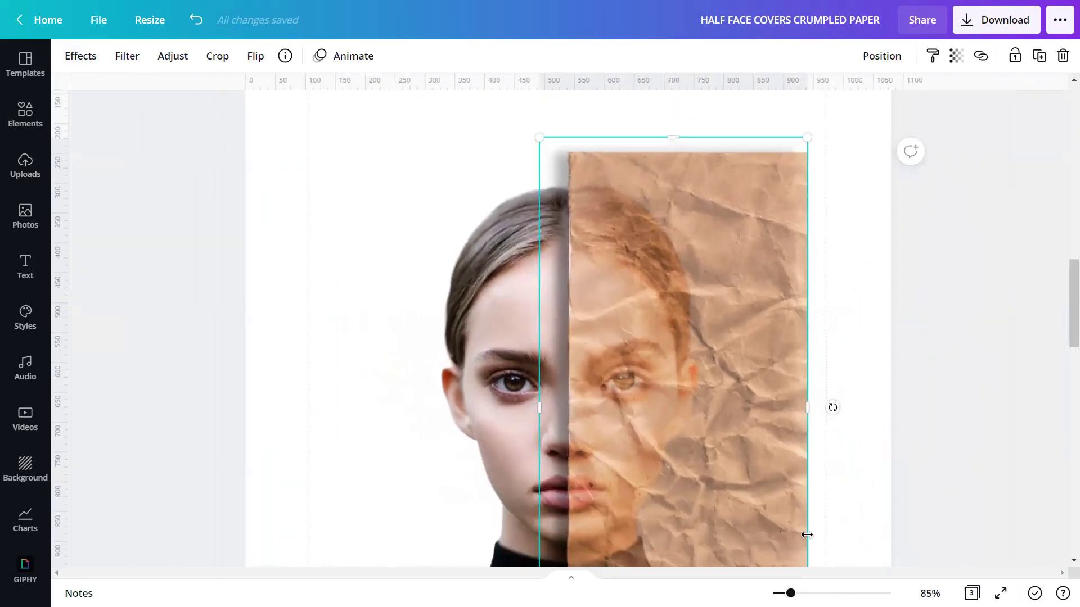
pyautogui.click(854, 345)
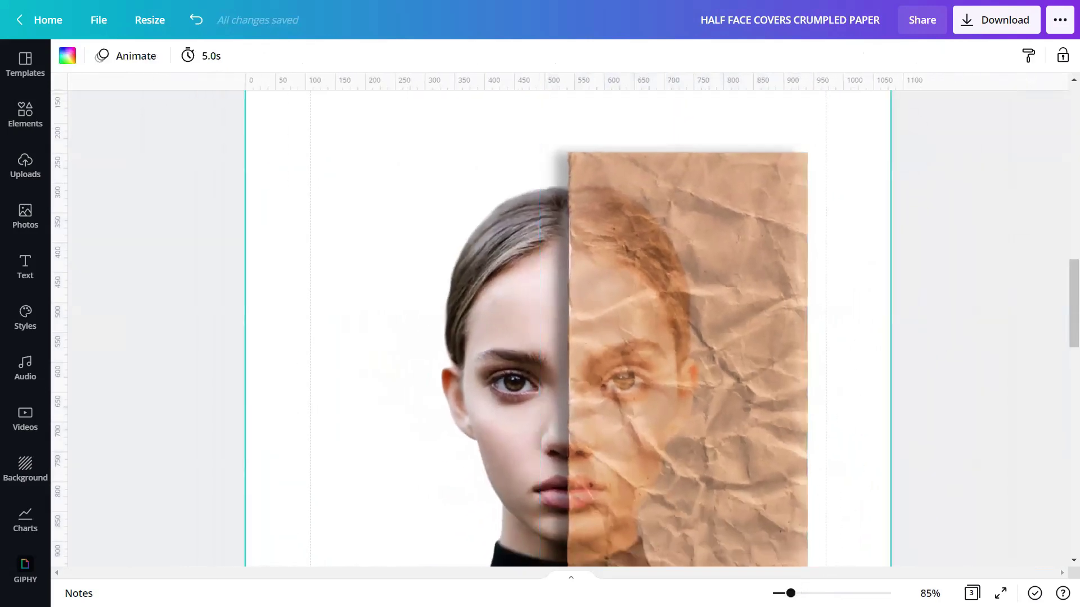
pyautogui.scroll(-2, 812, 477)
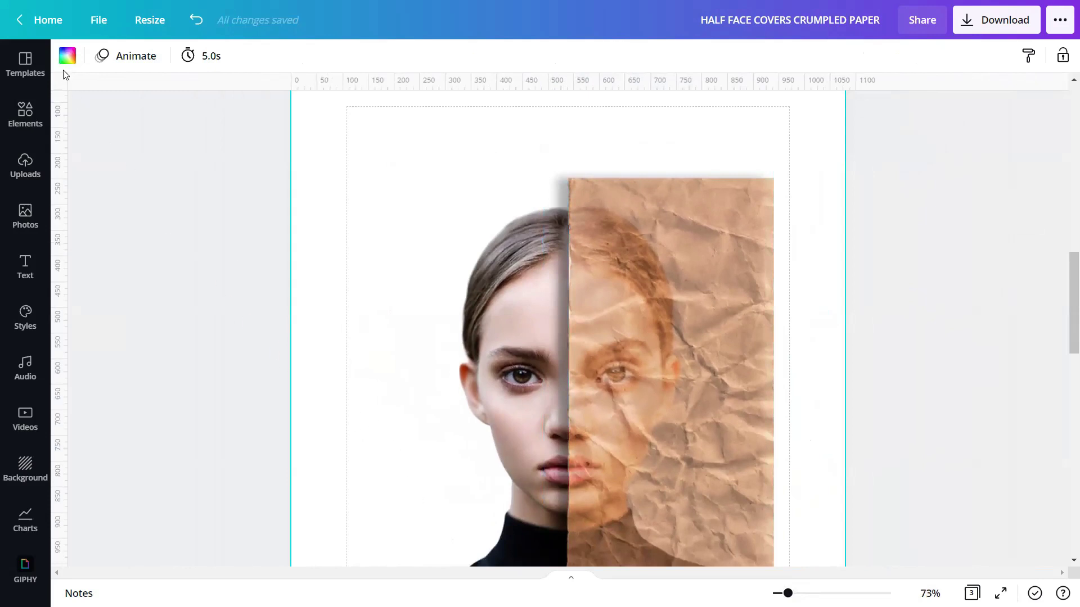
# Step: Set the page background to the dusty pink photo colour #bd9b8e
pyautogui.click(67, 56)
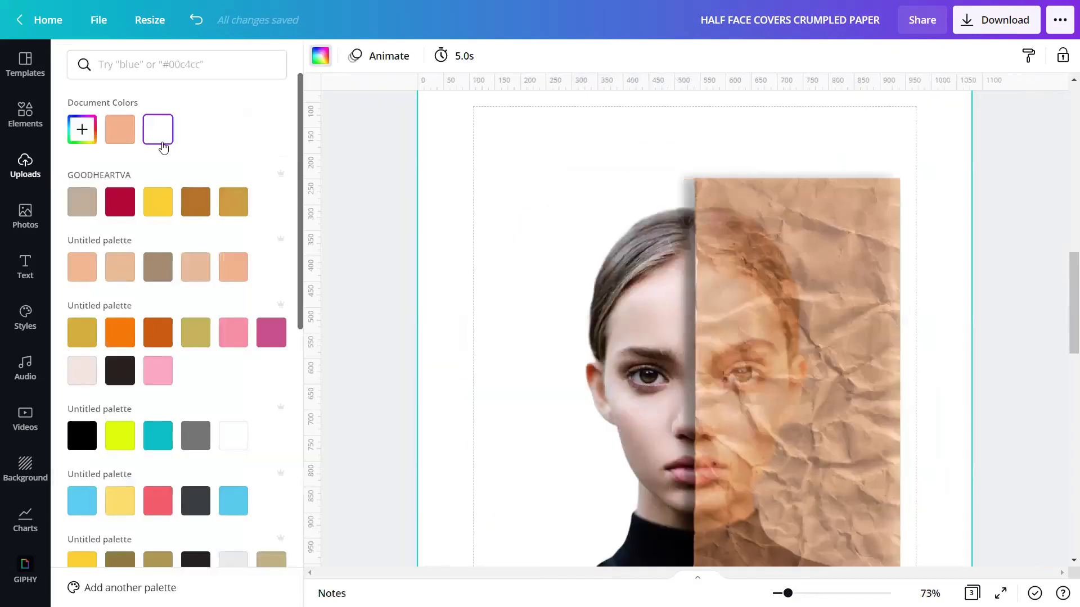
pyautogui.scroll(-4, 285, 209)
pyautogui.scroll(-3, 285, 209)
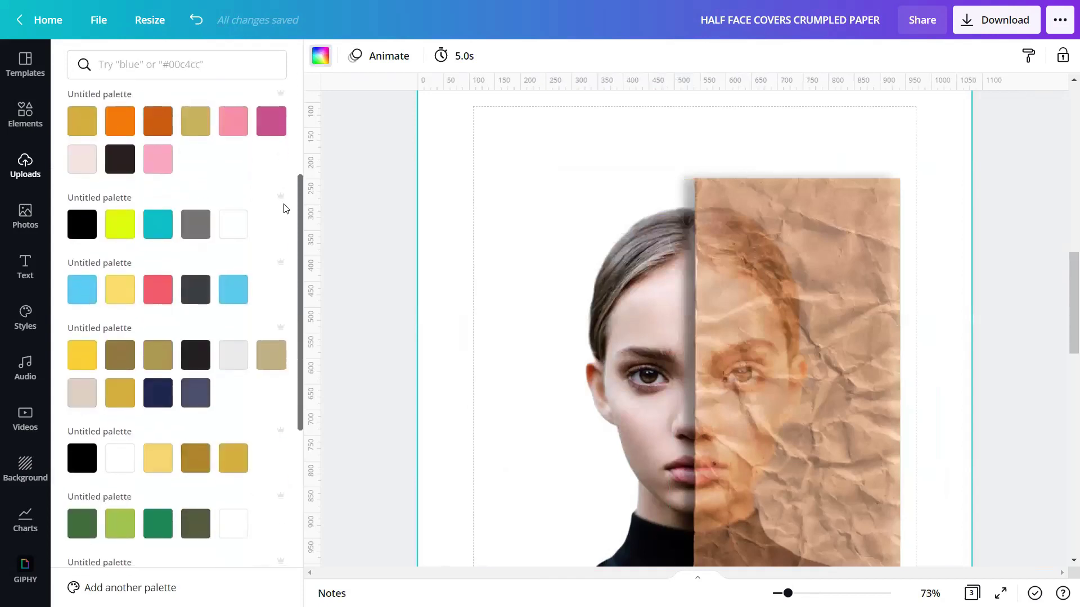
pyautogui.scroll(-3, 285, 208)
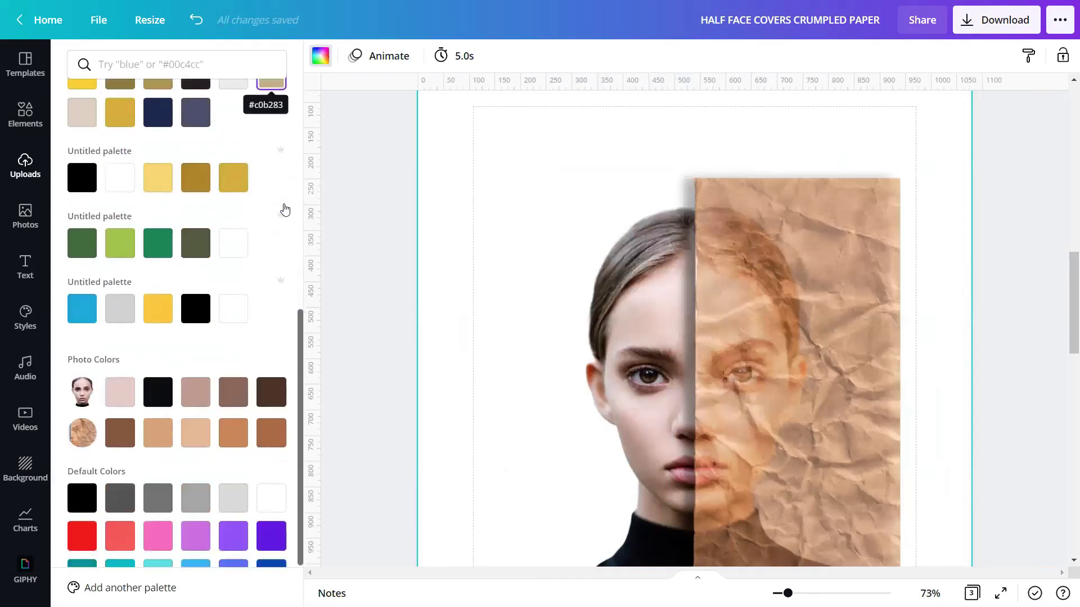
pyautogui.scroll(-2, 284, 208)
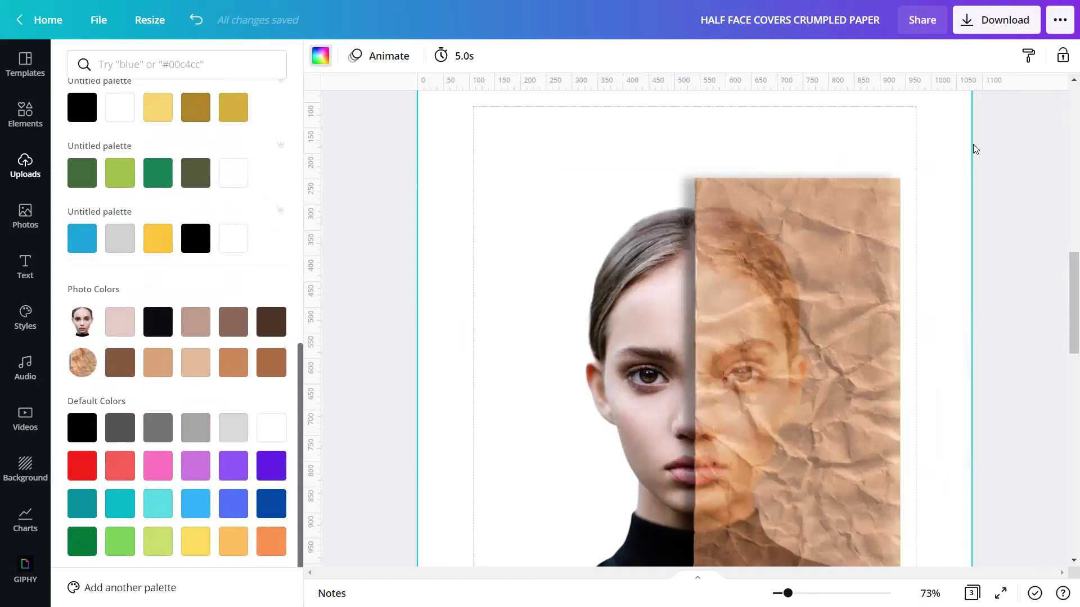
pyautogui.click(196, 322)
pyautogui.click(367, 369)
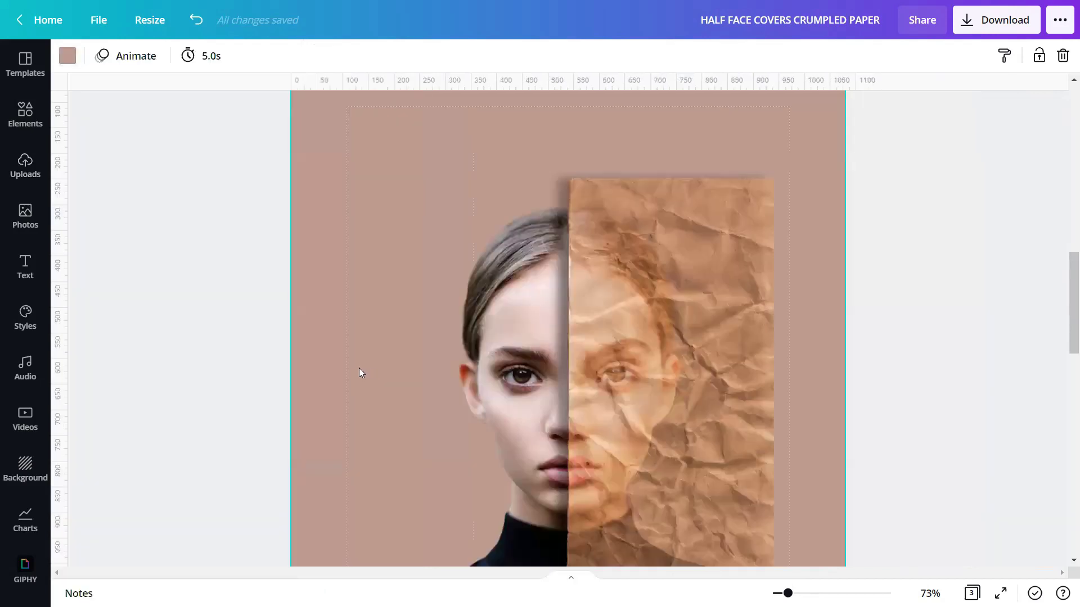
# Step: Zoom out and group the portrait with the paper strip
pyautogui.moveTo(787, 593); pyautogui.dragTo(783, 593)
pyautogui.moveTo(801, 291); pyautogui.dragTo(449, 483)
pyautogui.click(830, 56)
# Step: Enlarge and reposition the group to fill the page, then present it full screen
pyautogui.moveTo(435, 204); pyautogui.dragTo(326, 115)
pyautogui.scroll(-1, 674, 419)
pyautogui.scroll(-3, 674, 419)
pyautogui.moveTo(721, 417); pyautogui.dragTo(851, 585)
pyautogui.moveTo(747, 476); pyautogui.dragTo(696, 367)
pyautogui.moveTo(843, 536); pyautogui.dragTo(857, 556)
pyautogui.click(1001, 593)
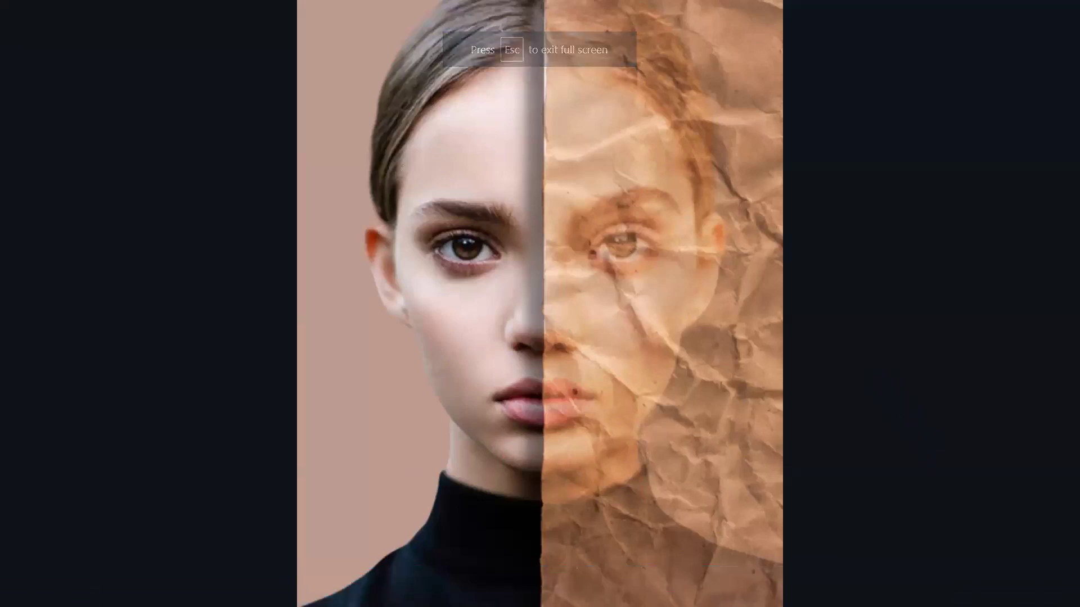
pyautogui.press('Right')
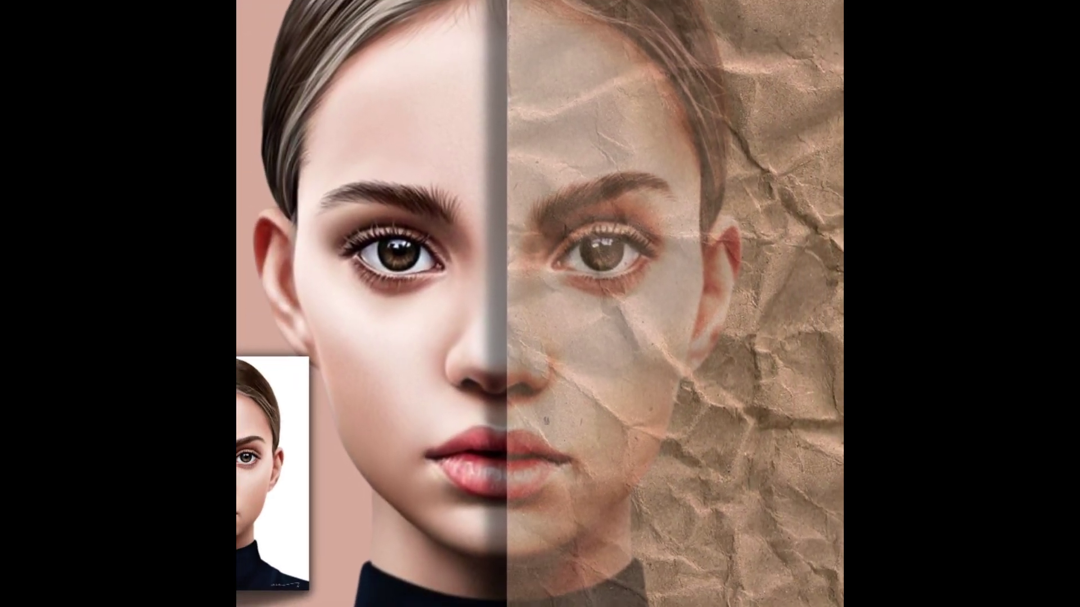
# Step: Go back to the half-face crumpled-paper portrait slide in the presentation
pyautogui.press('Left')
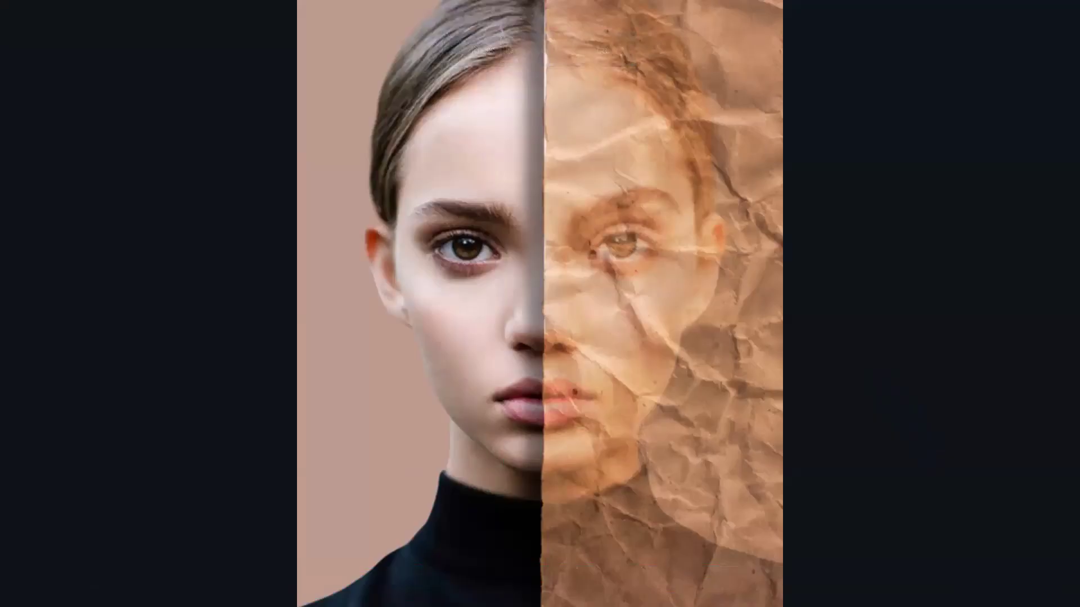